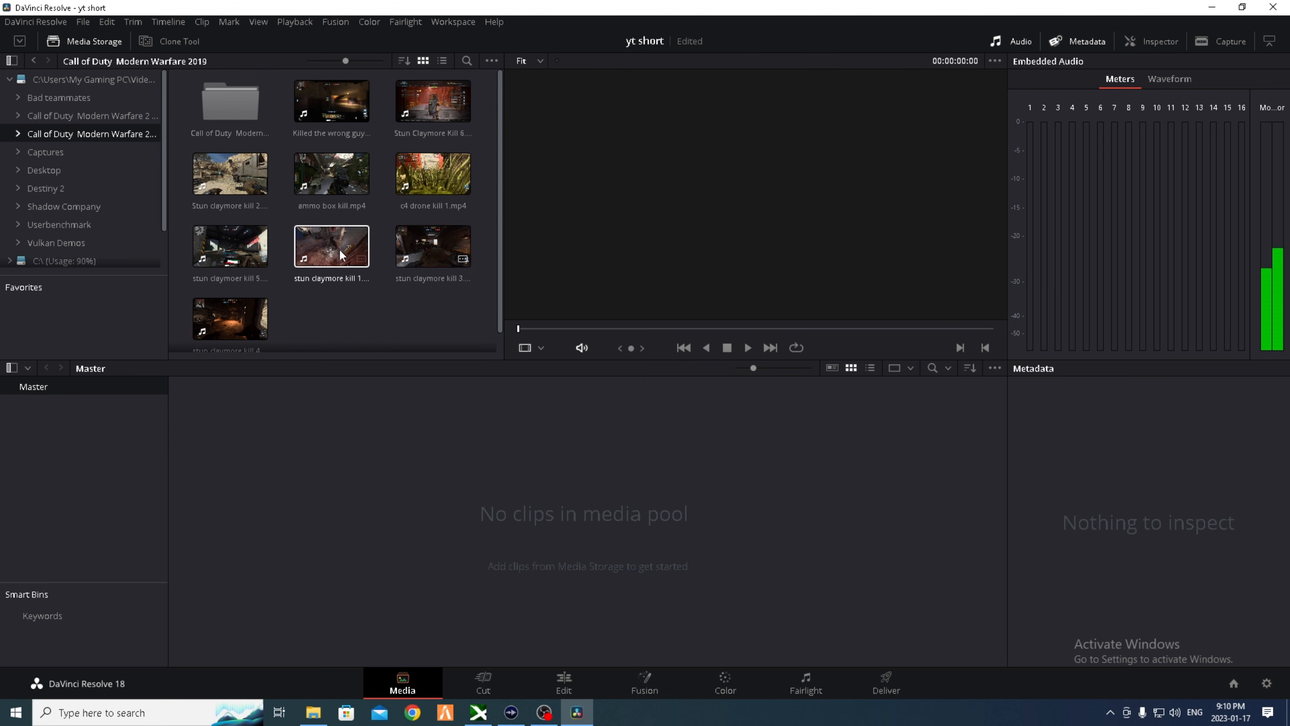
# - Import stun claymoer kill 5.mp4 into the media pool and place it at the start of a new timeline
pyautogui.moveTo(227, 245); pyautogui.dragTo(284, 448)
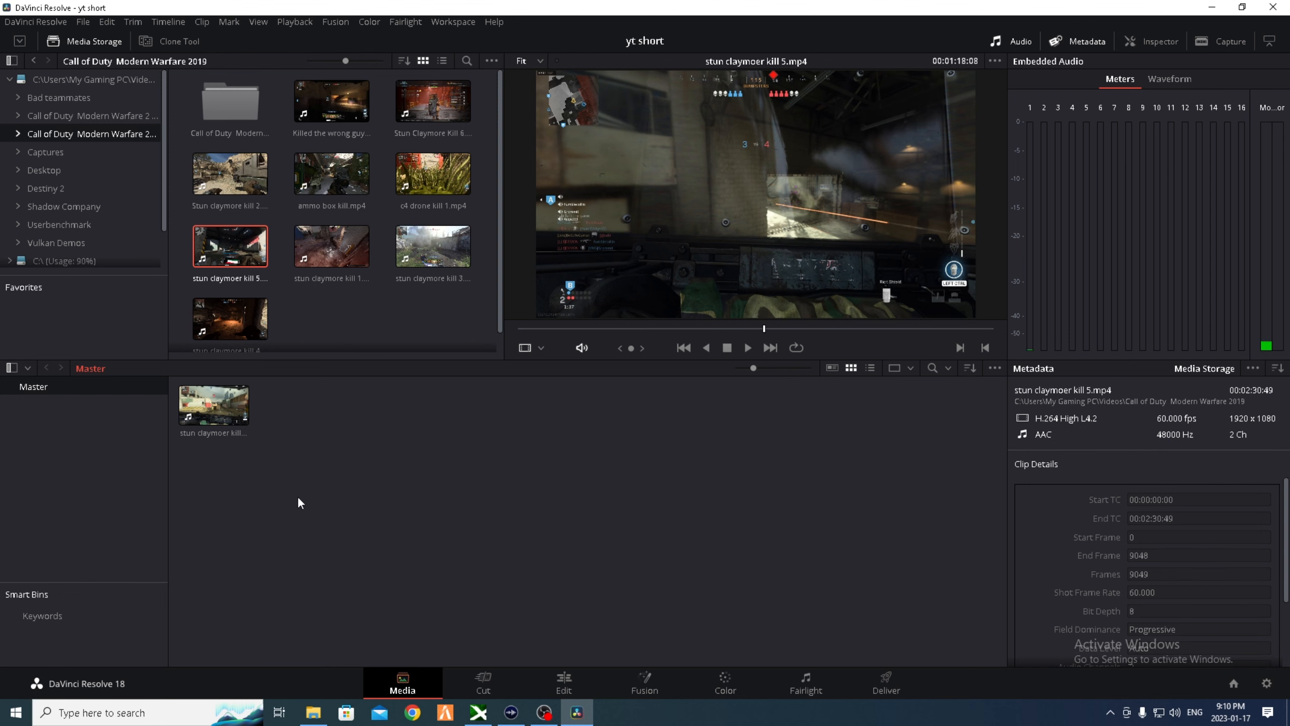
pyautogui.click(564, 683)
pyautogui.click(182, 98)
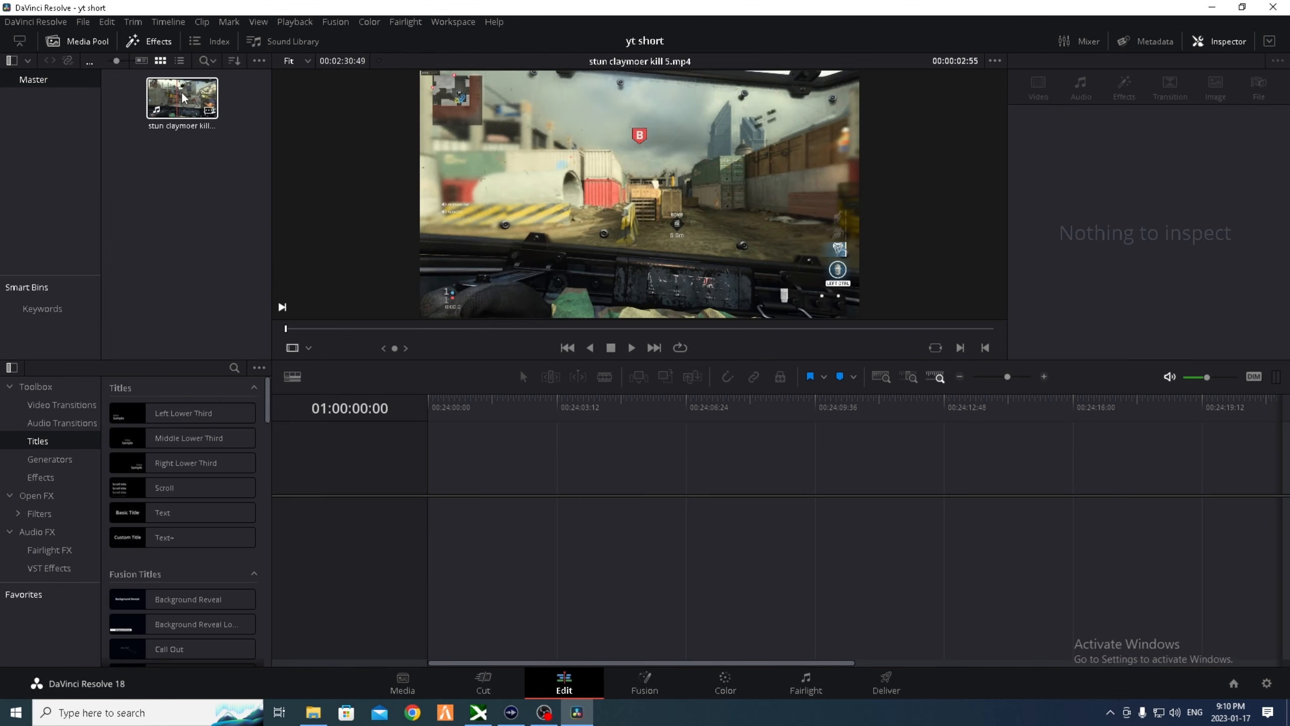
pyautogui.click(429, 697)
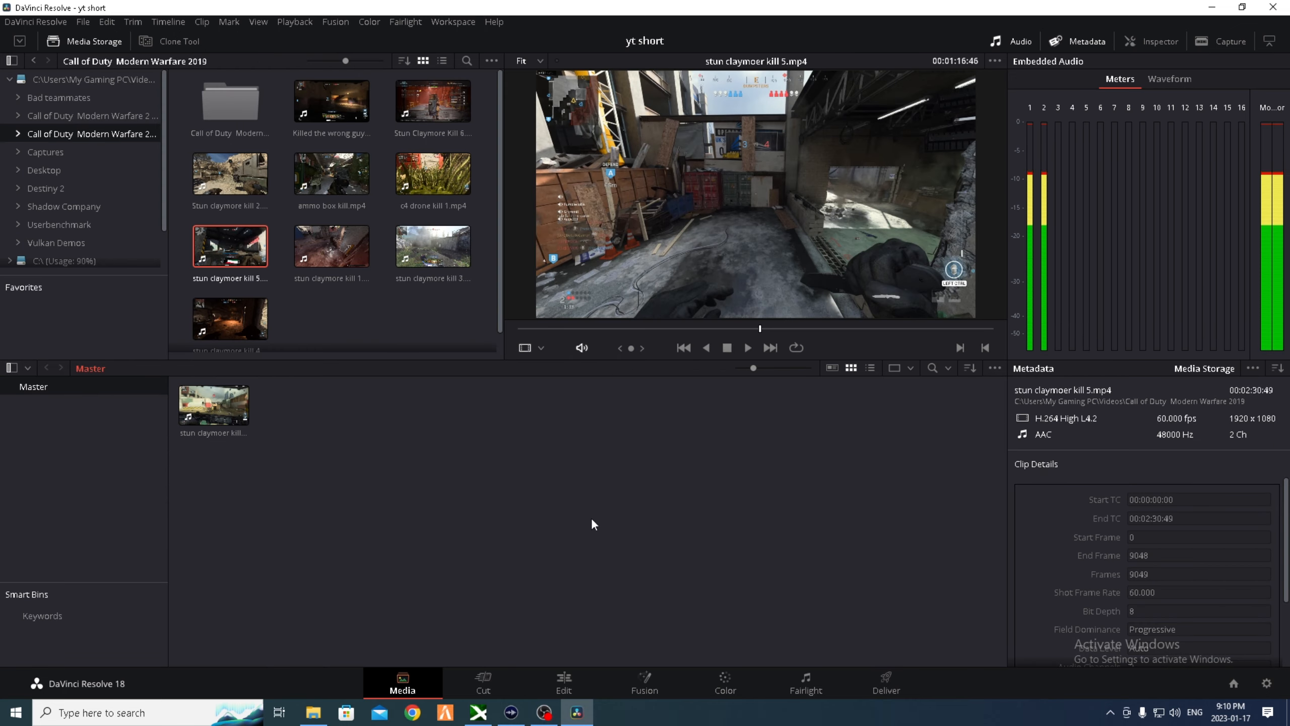
pyautogui.click(564, 683)
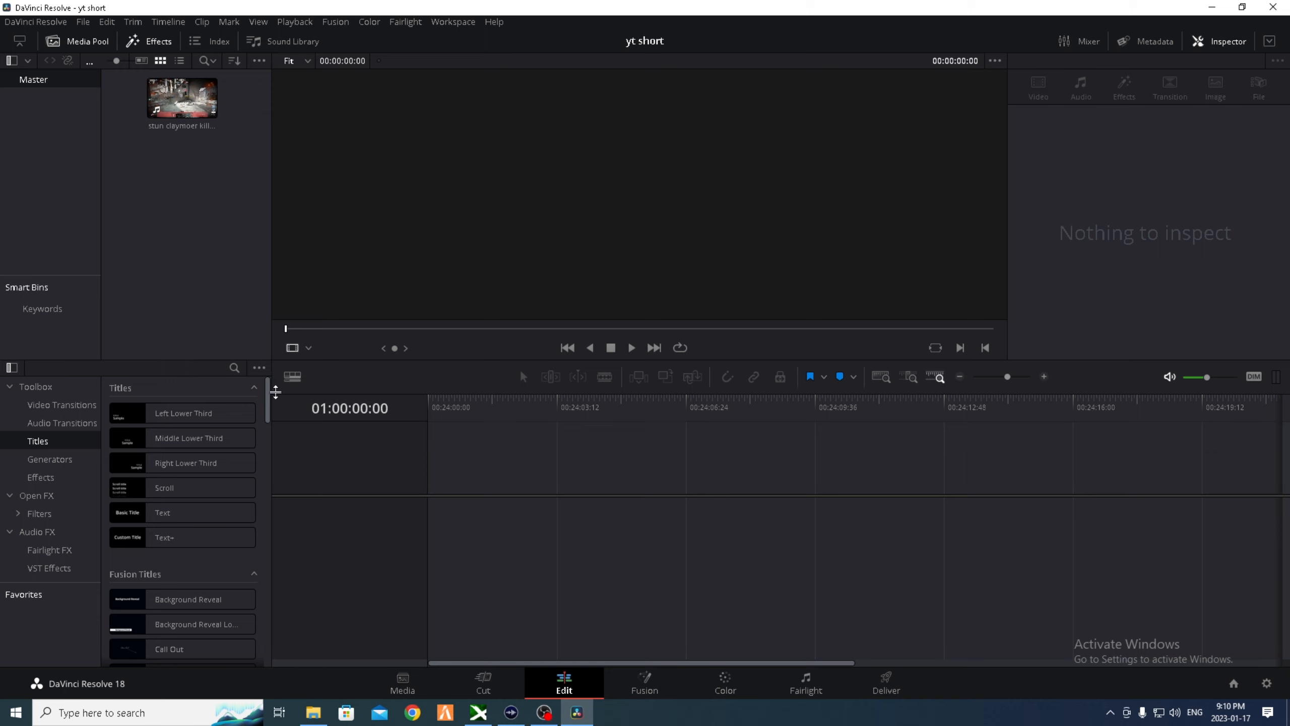
pyautogui.click(13, 387)
pyautogui.moveTo(182, 99); pyautogui.dragTo(457, 524)
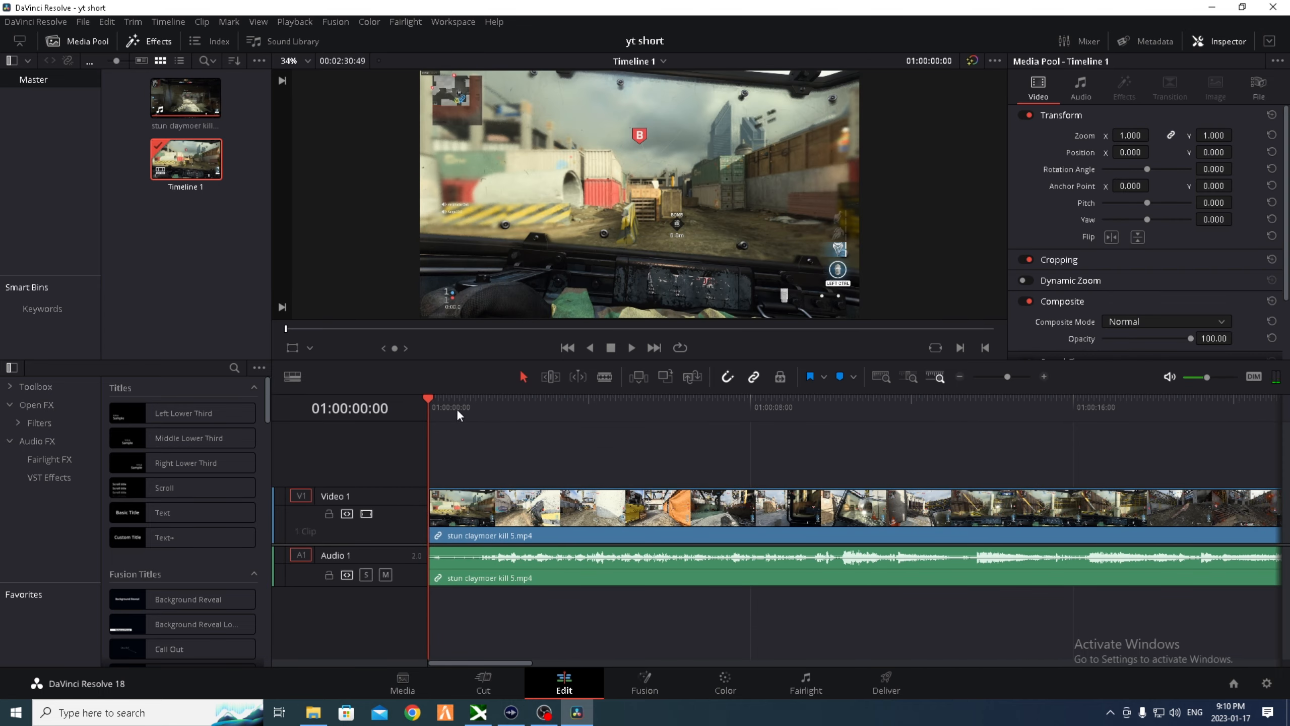
# - Find the start of the wanted action at 01:01:05:04 and split the clip there
pyautogui.moveTo(433, 398); pyautogui.dragTo(1093, 441)
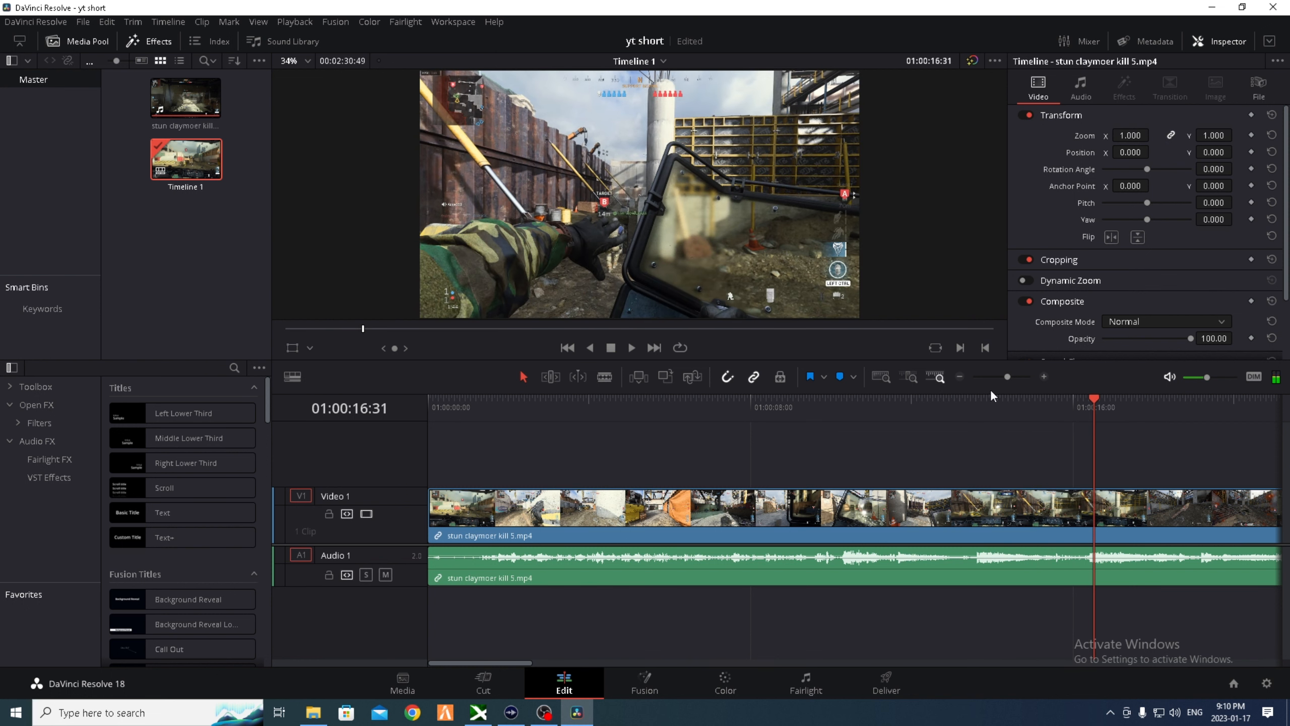
pyautogui.click(960, 376)
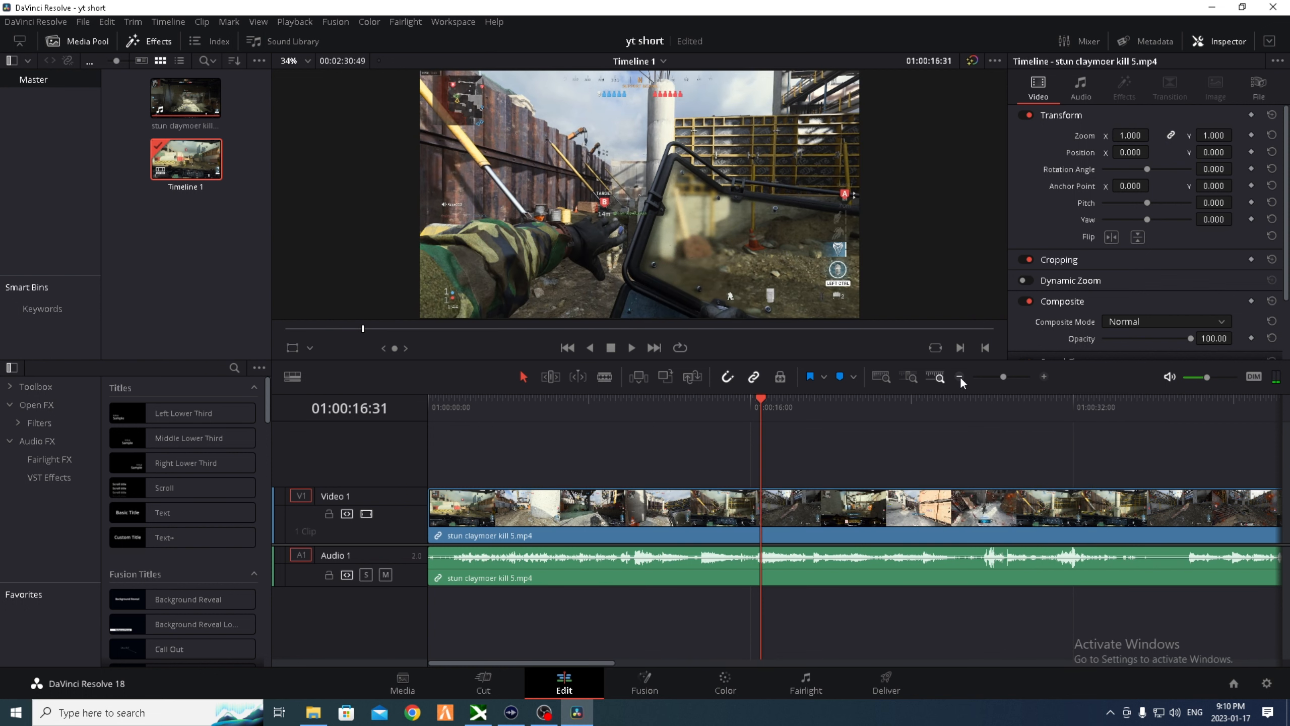
pyautogui.click(960, 376)
pyautogui.click(959, 375)
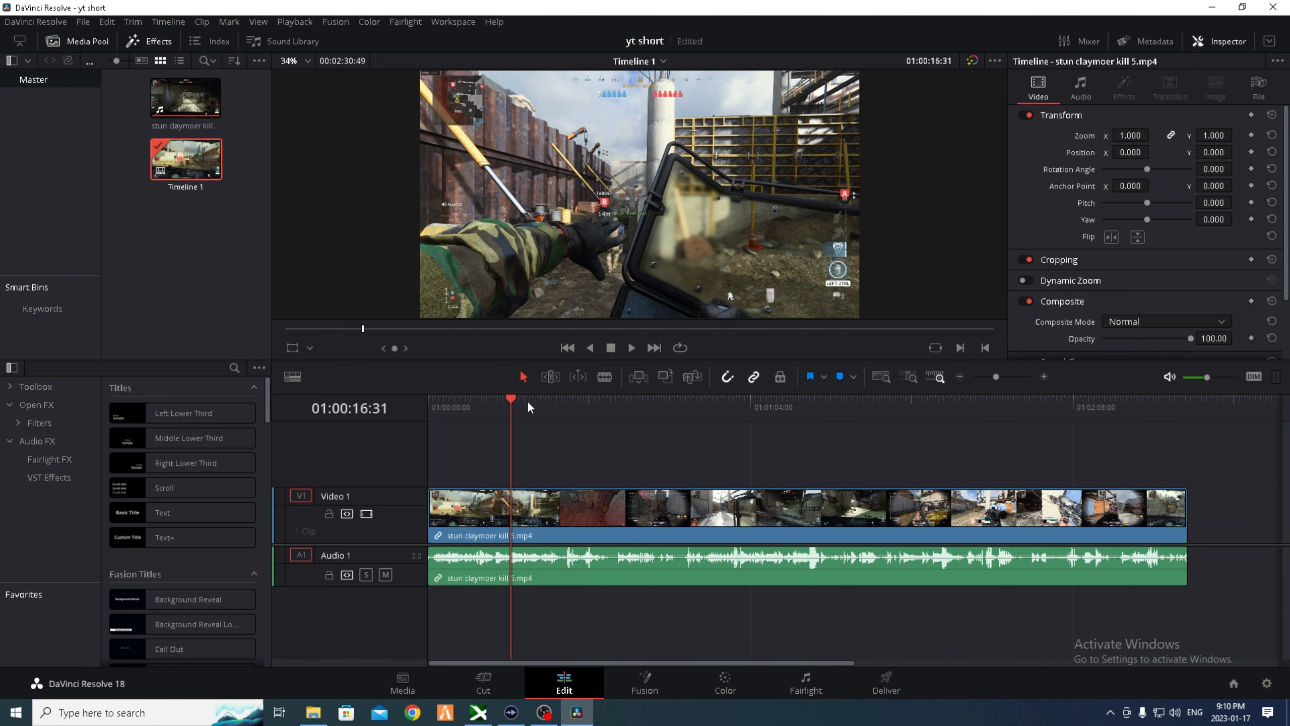
pyautogui.moveTo(515, 397); pyautogui.dragTo(466, 377)
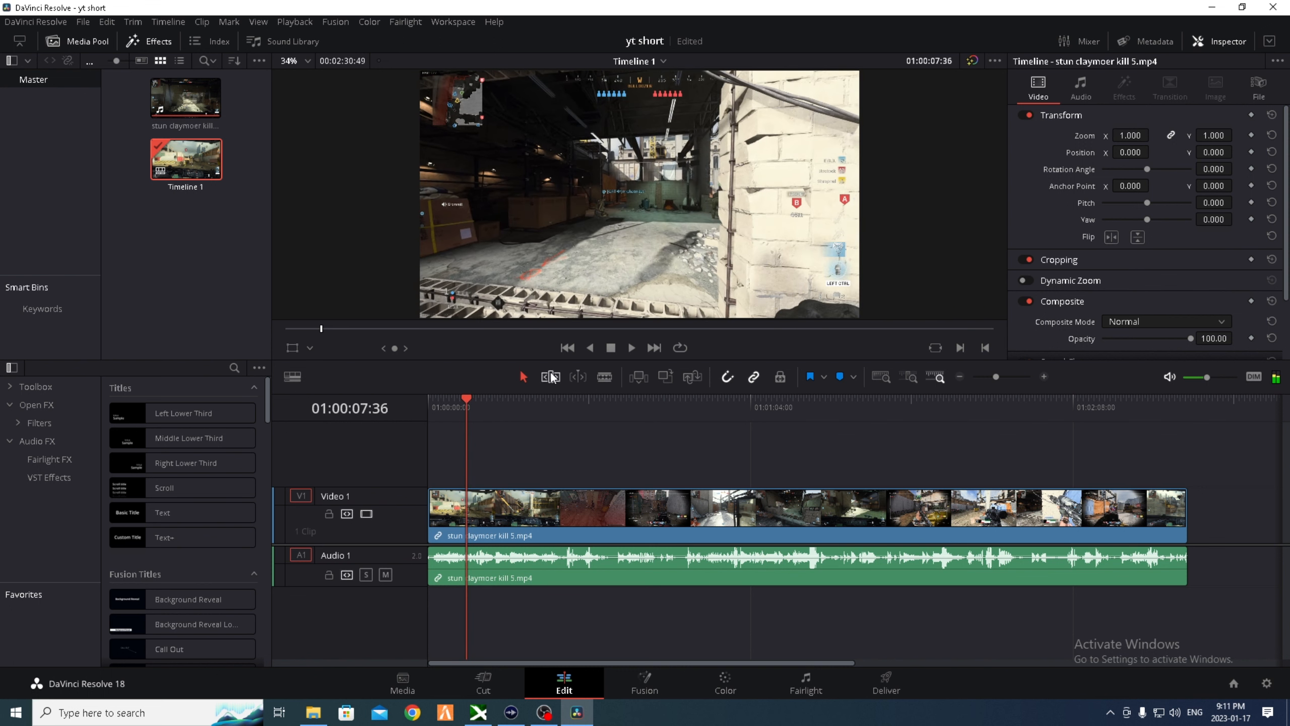
pyautogui.click(958, 377)
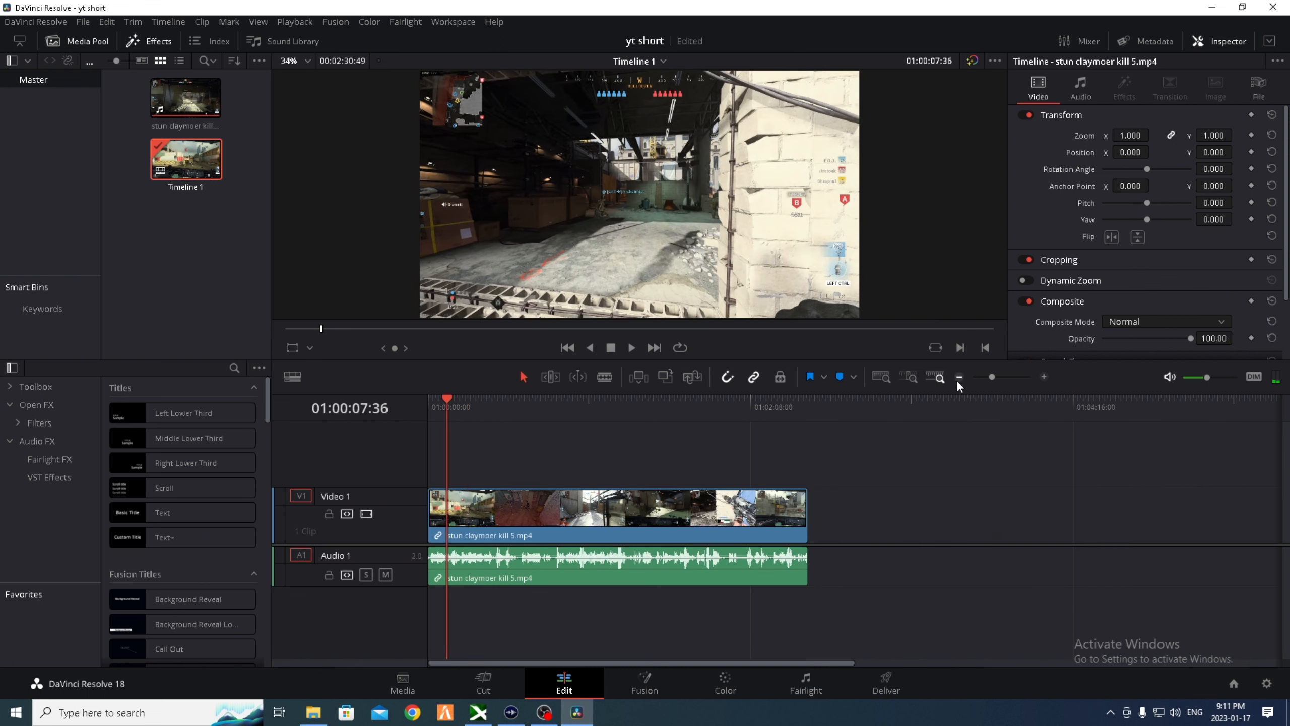
pyautogui.click(1044, 377)
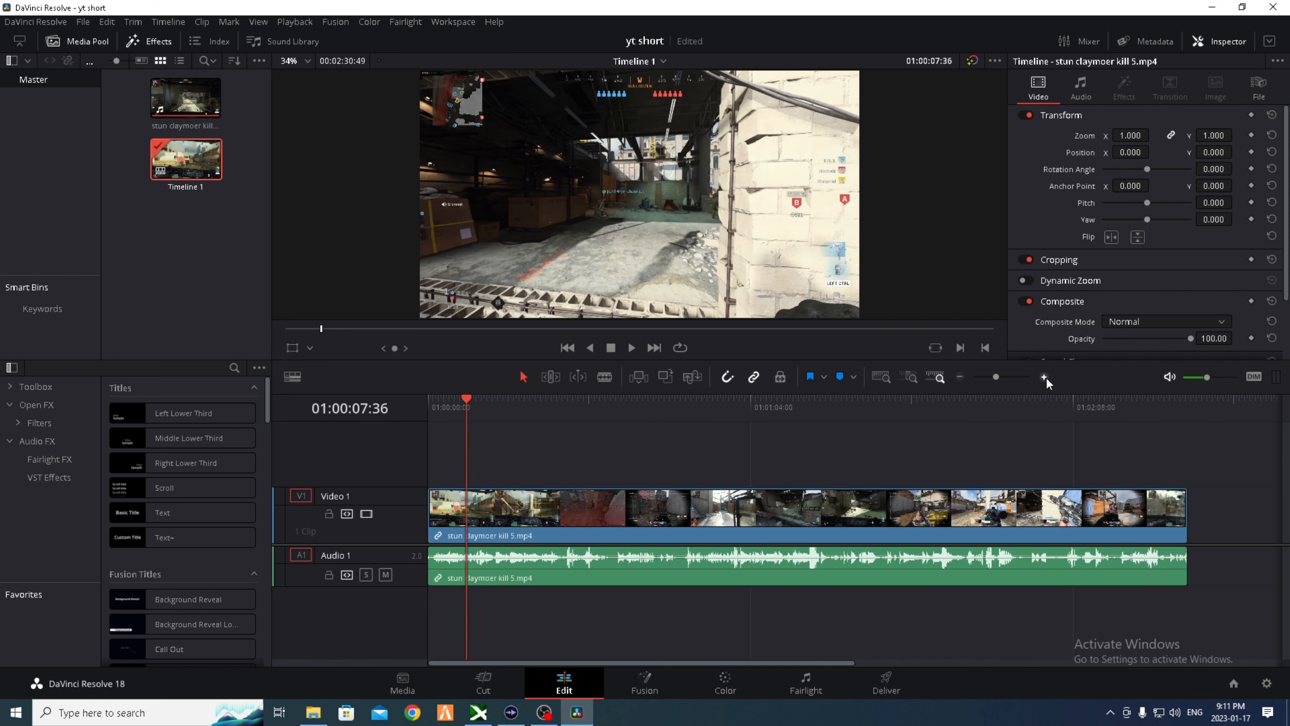
pyautogui.moveTo(496, 401); pyautogui.dragTo(1085, 403)
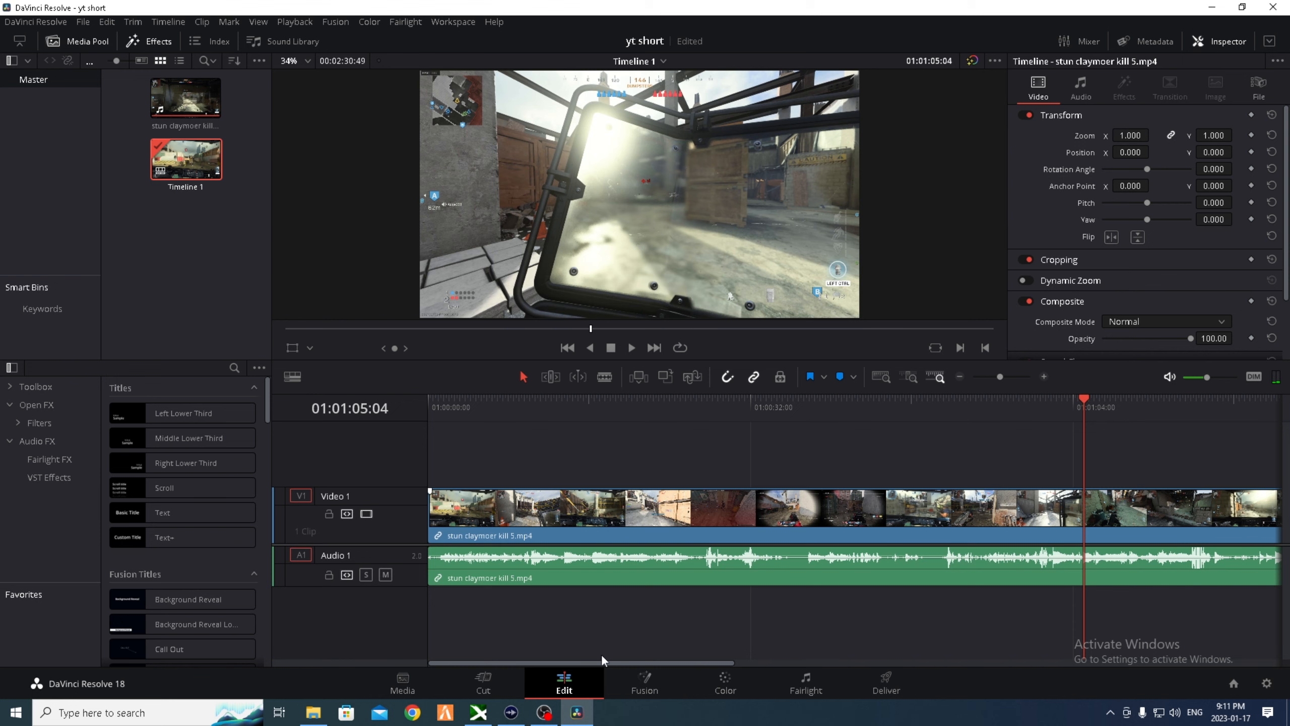
pyautogui.click(472, 681)
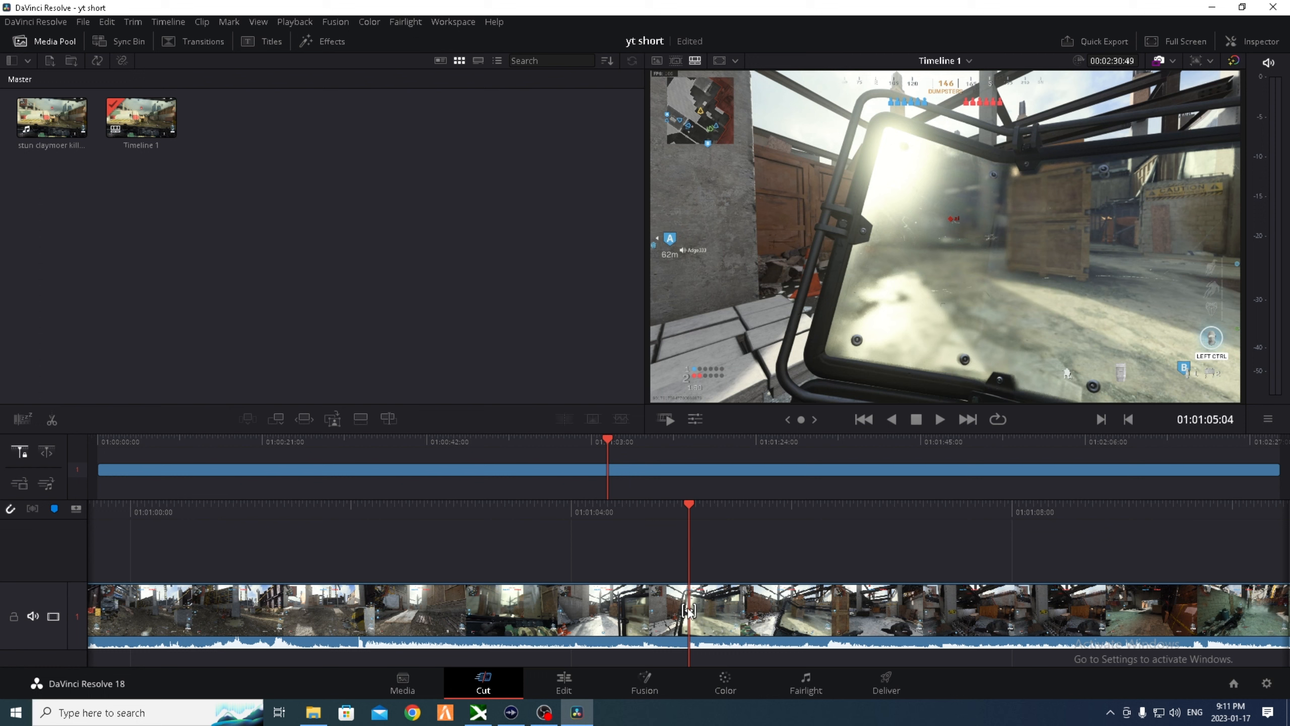
pyautogui.rightClick(688, 610)
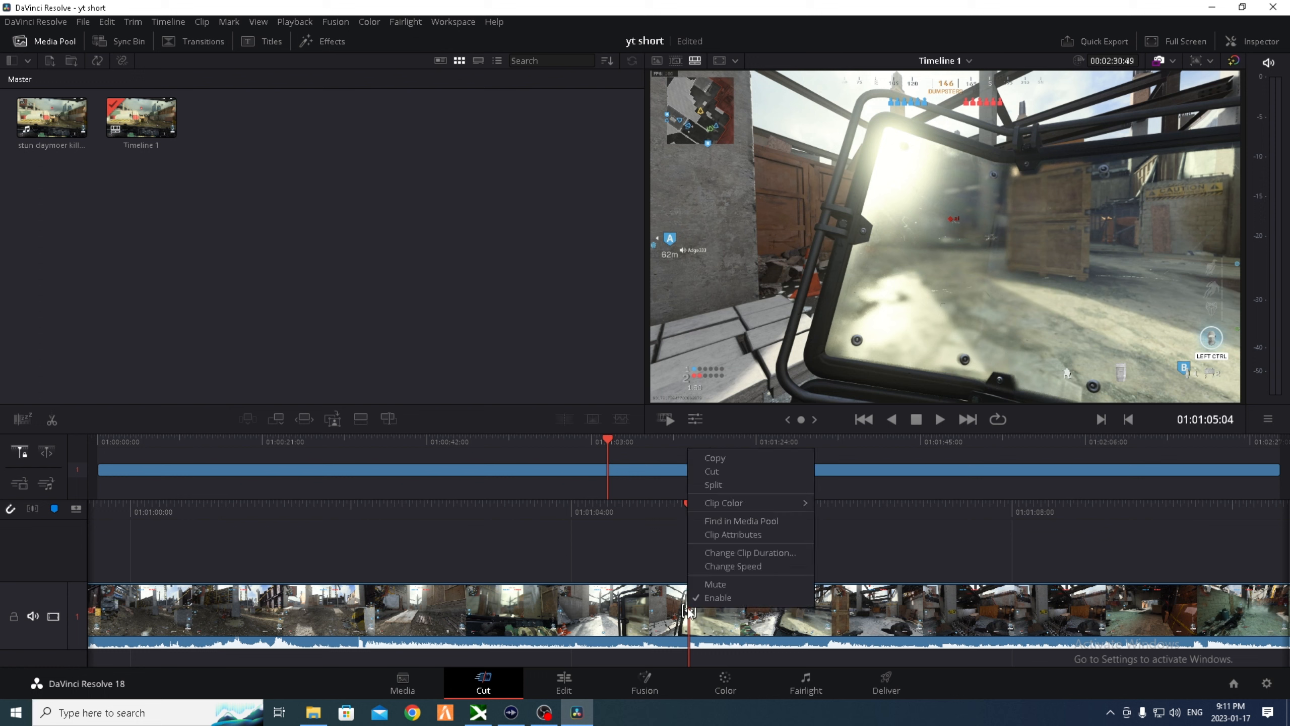
pyautogui.click(721, 489)
# - Delete the segment before the cut, closing the gap, and save the project
pyautogui.click(567, 589)
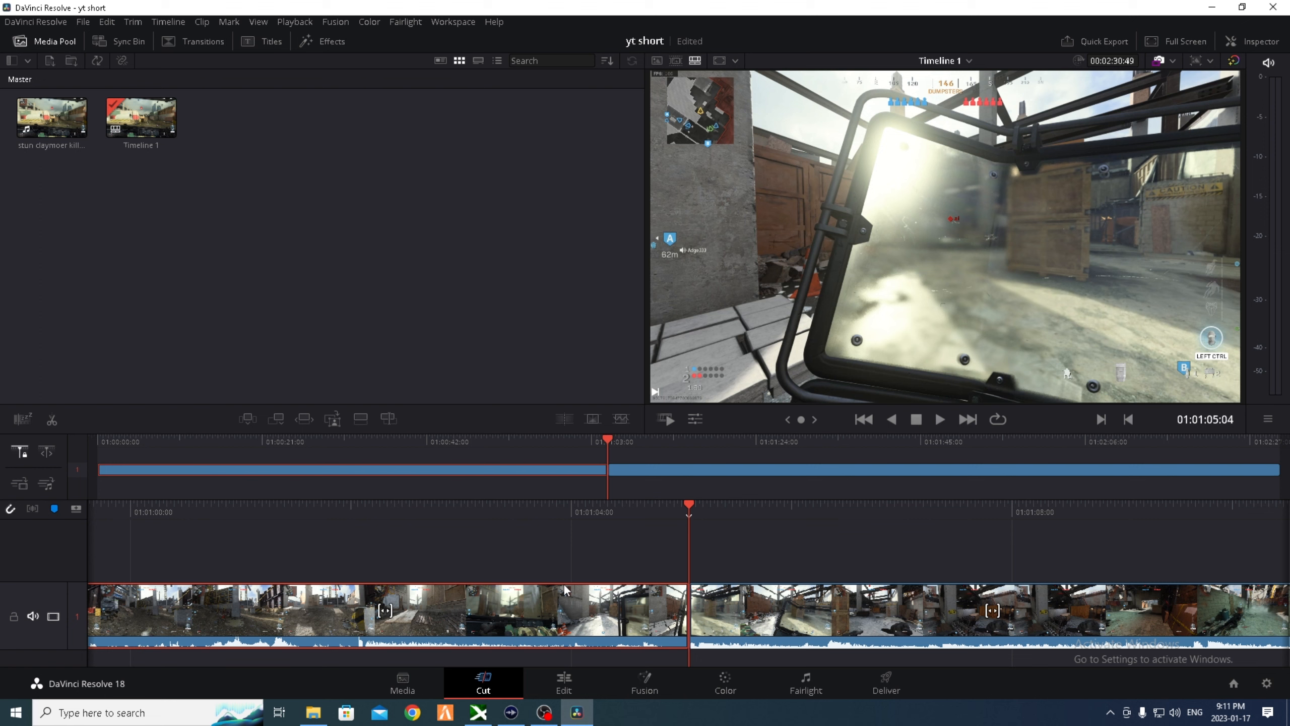
pyautogui.press('Delete')
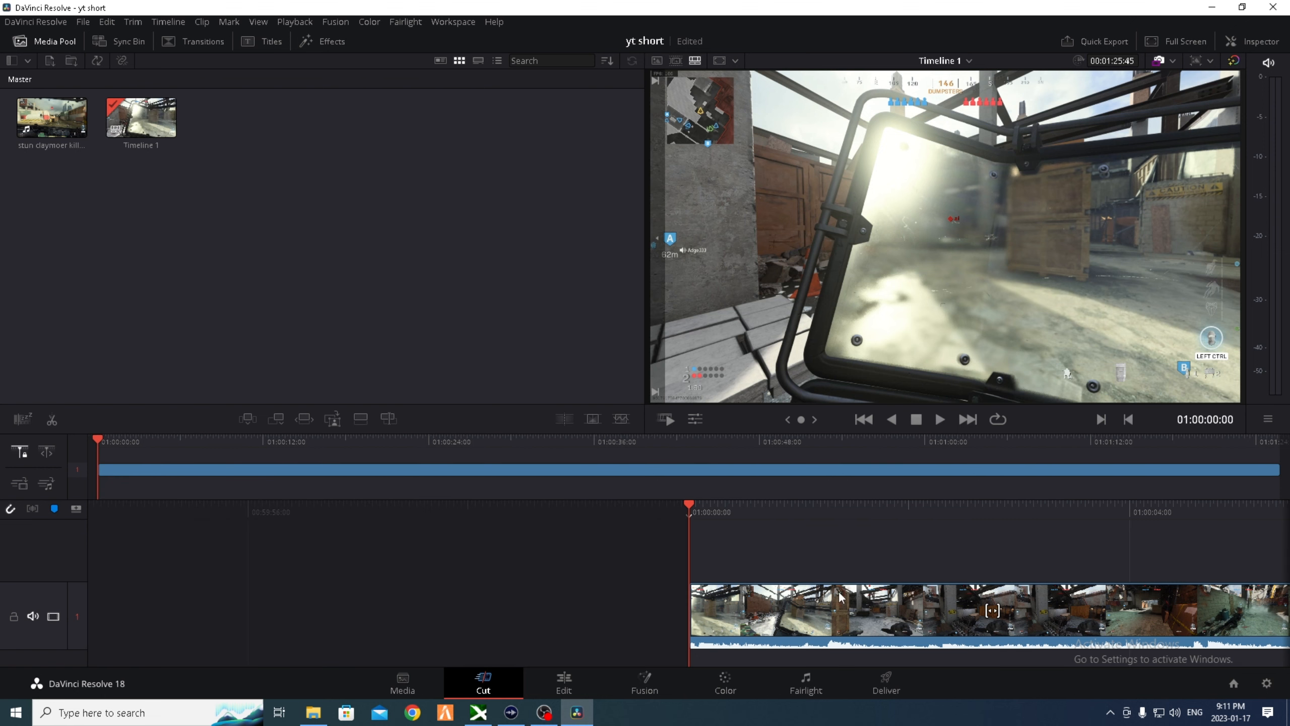
pyautogui.hotkey('ctrl', 's')
# - Split the clip at 01:00:10:28, delete the segment after it, and play the trimmed clip from the start
pyautogui.click(580, 686)
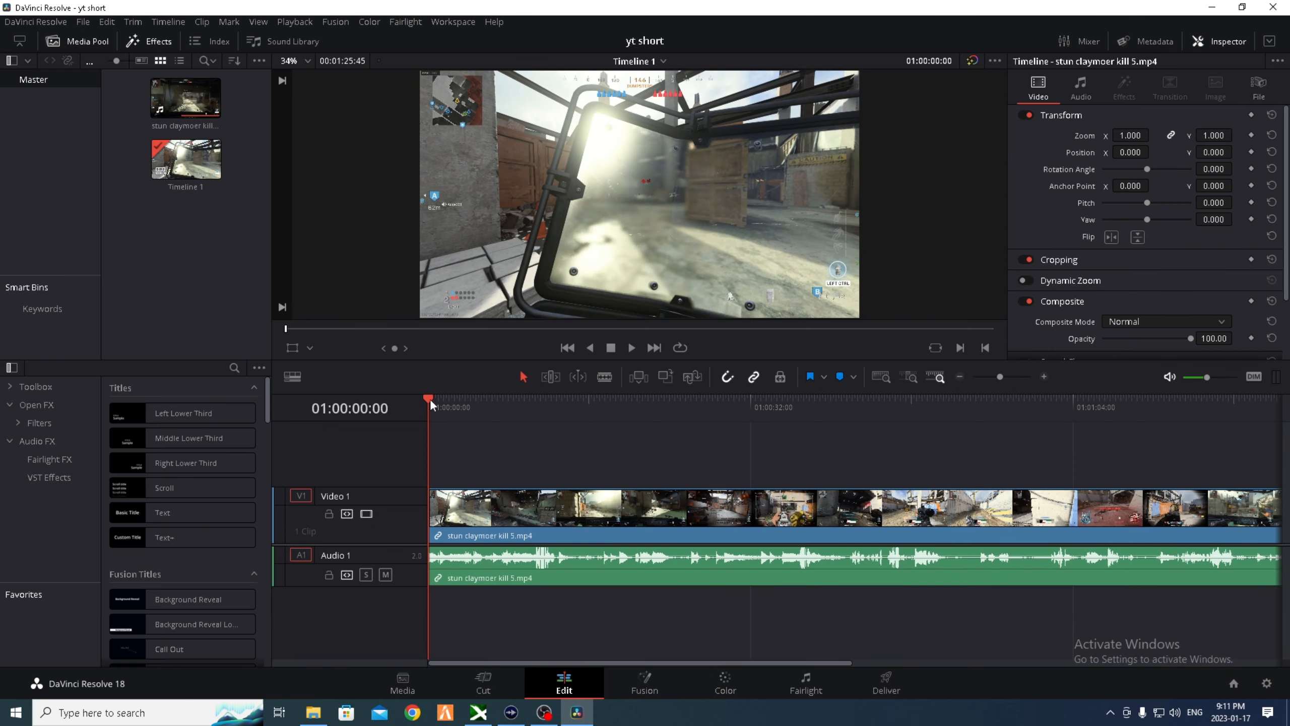
pyautogui.moveTo(429, 399); pyautogui.dragTo(530, 387)
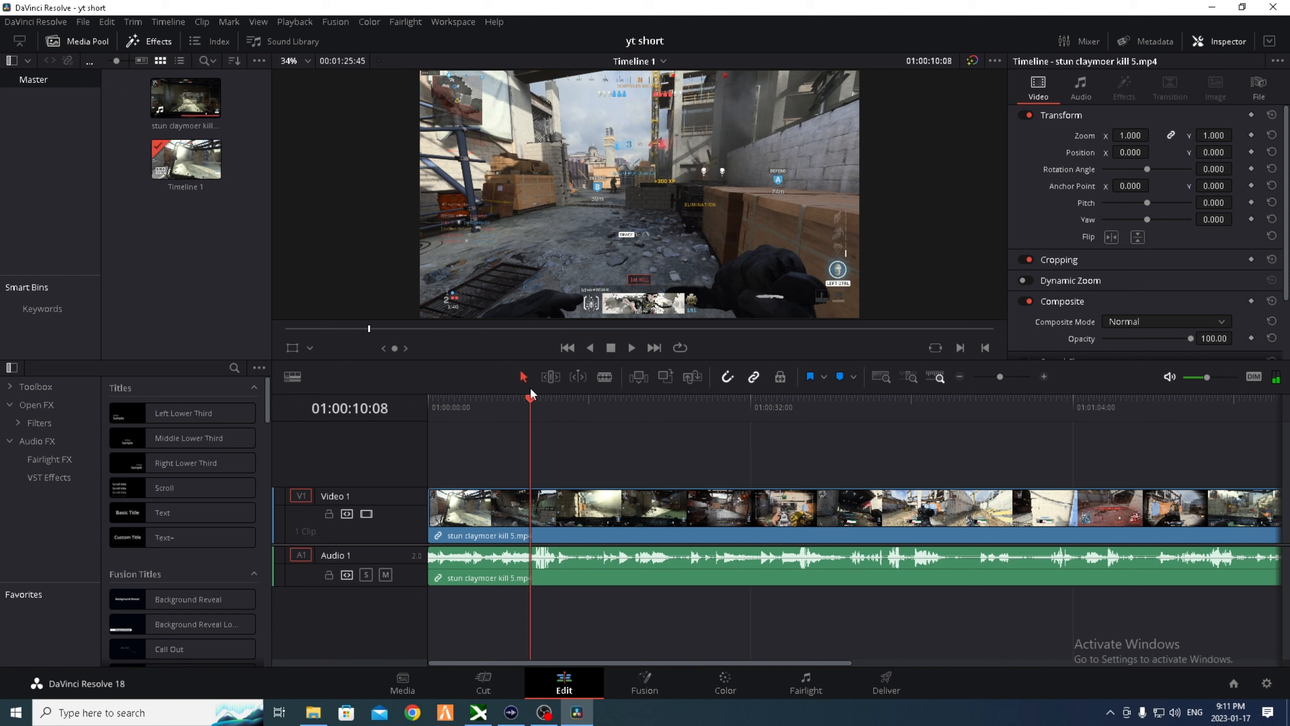
pyautogui.moveTo(533, 396); pyautogui.dragTo(534, 400)
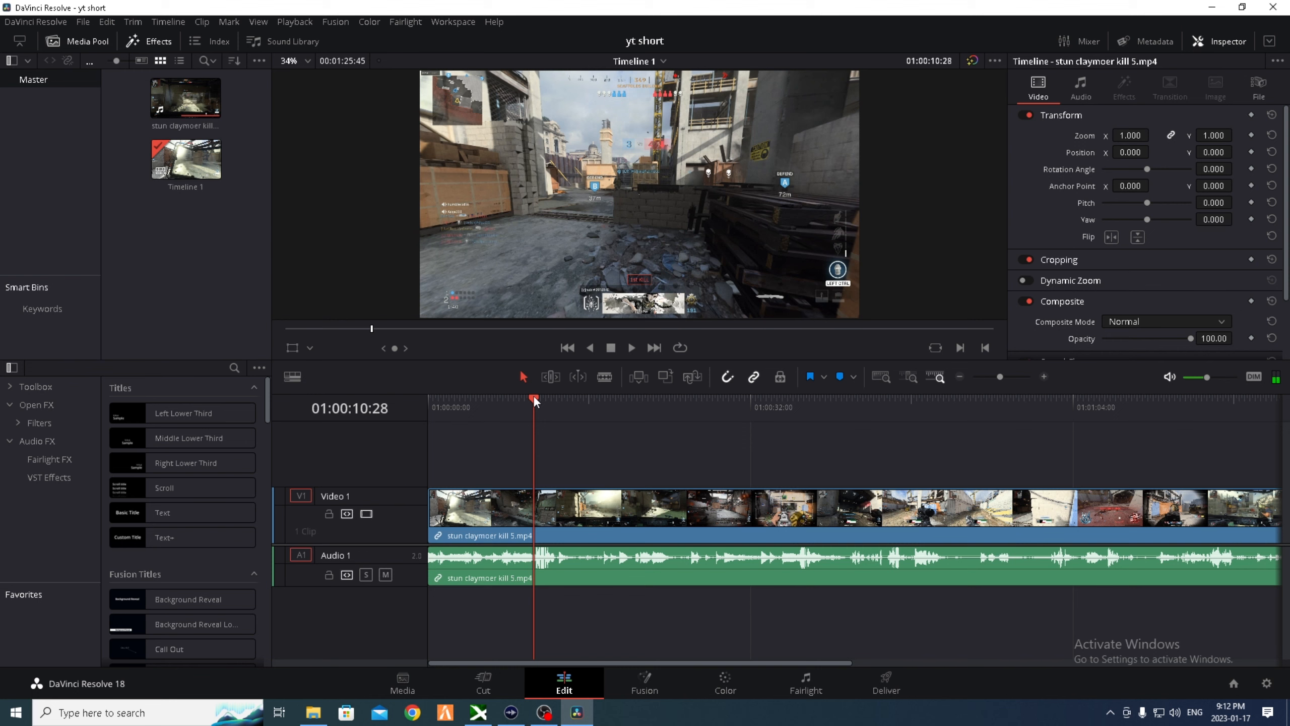
pyautogui.click(483, 682)
pyautogui.rightClick(687, 606)
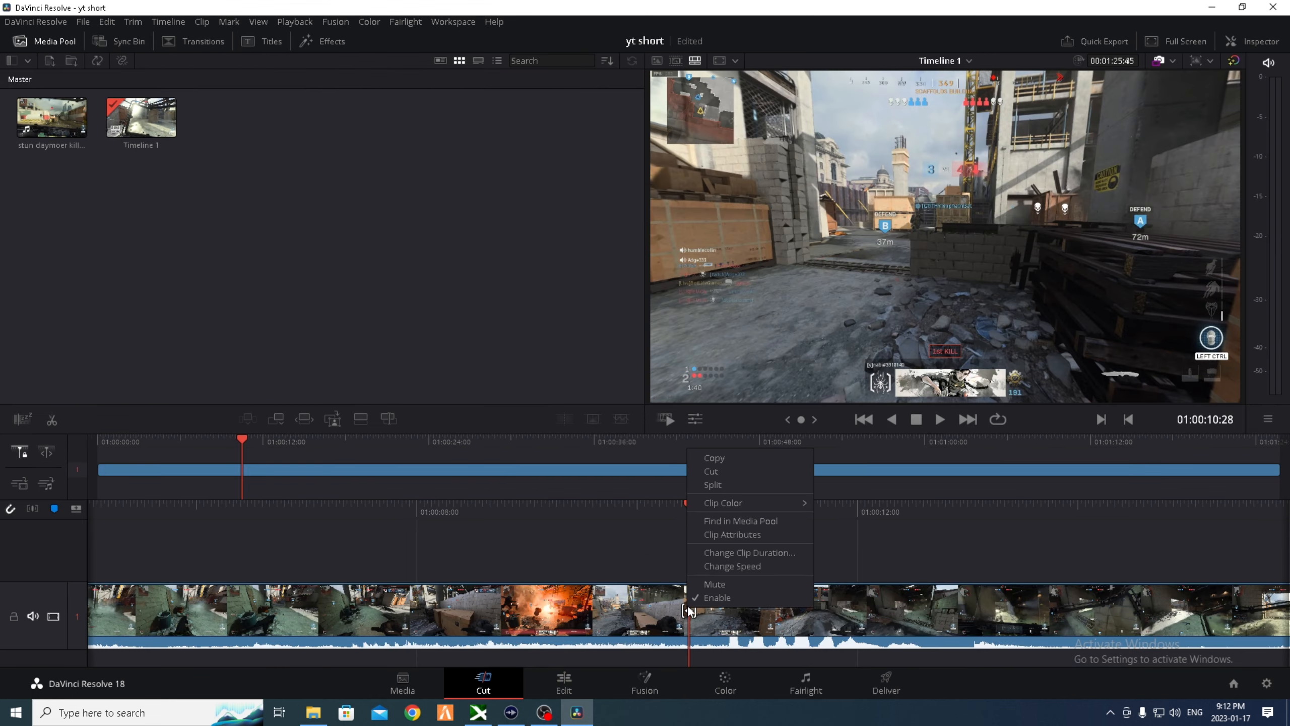
pyautogui.click(723, 481)
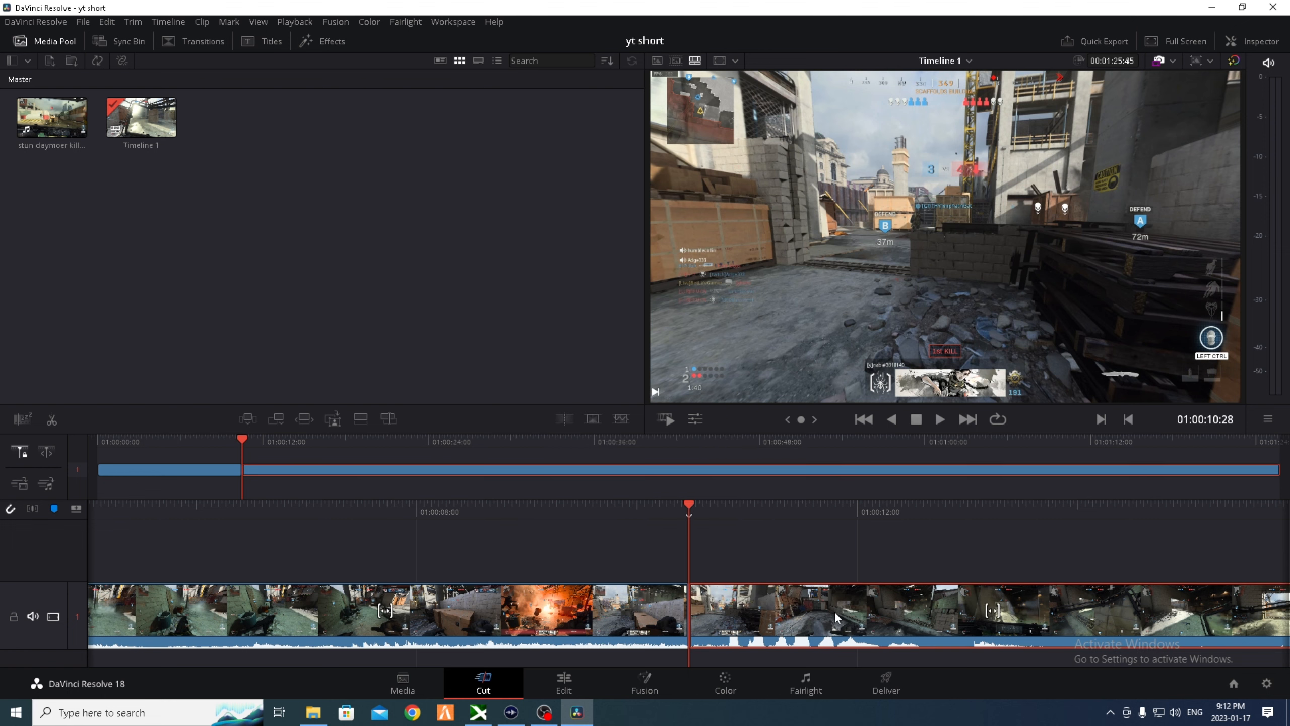
pyautogui.press('Delete')
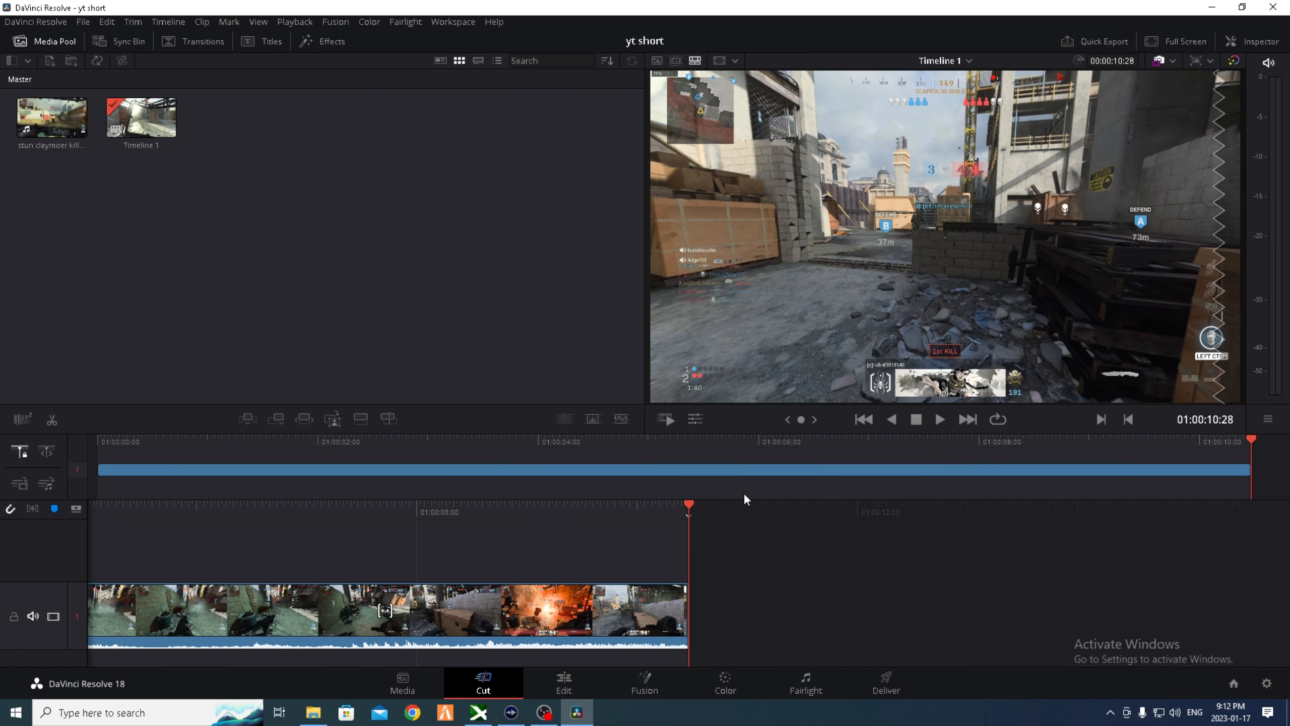
pyautogui.click(862, 419)
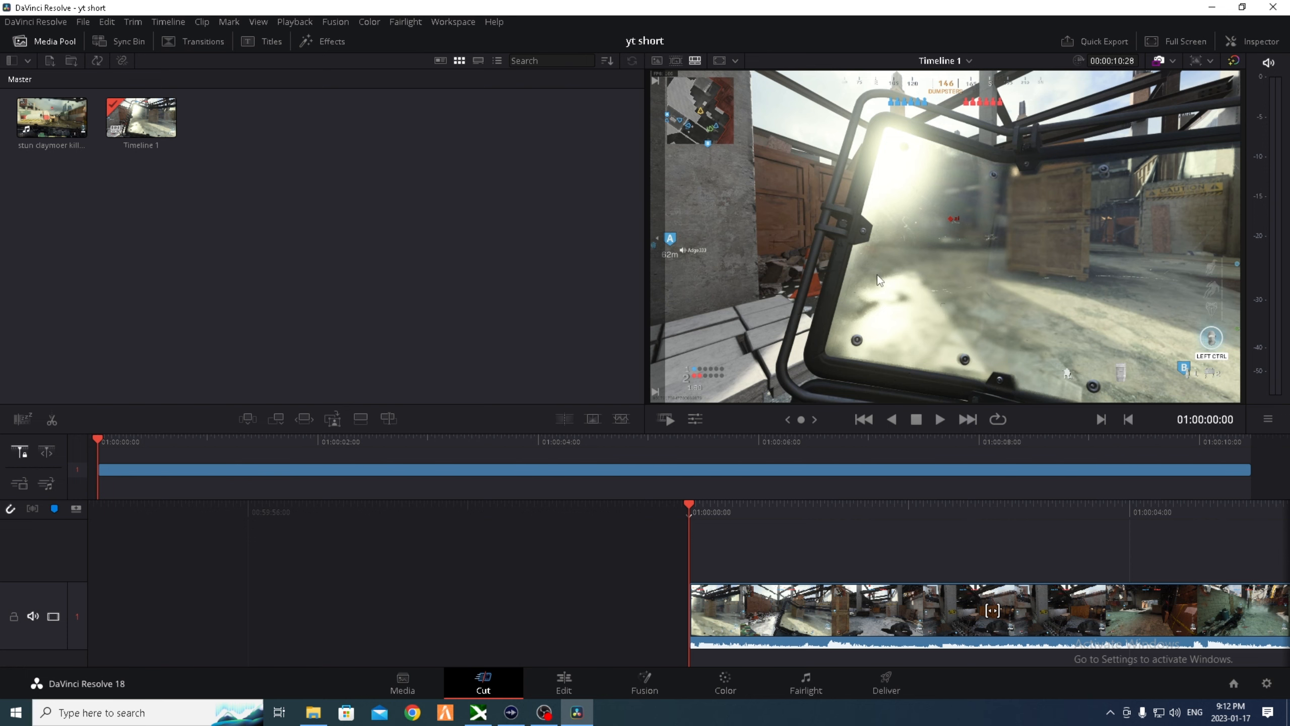
pyautogui.press('space')
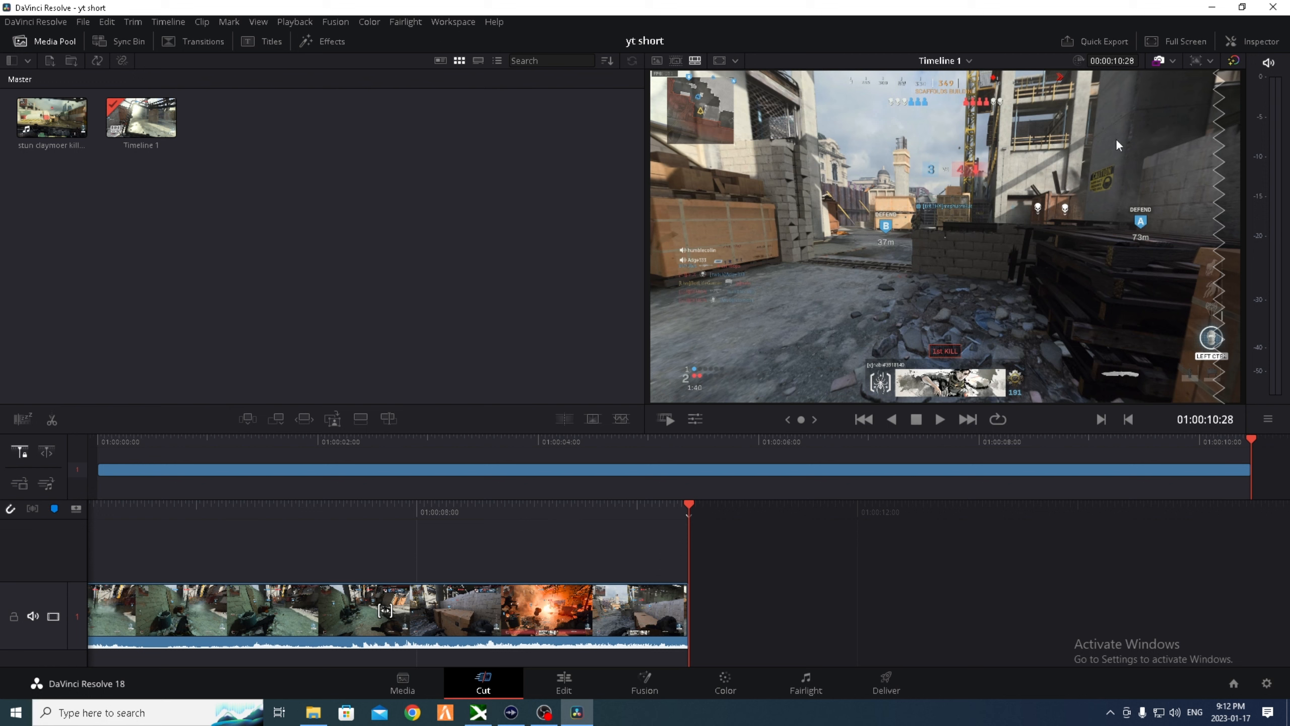
# - Set the timeline resolution to Portrait, 1080 x 1920
pyautogui.click(1212, 62)
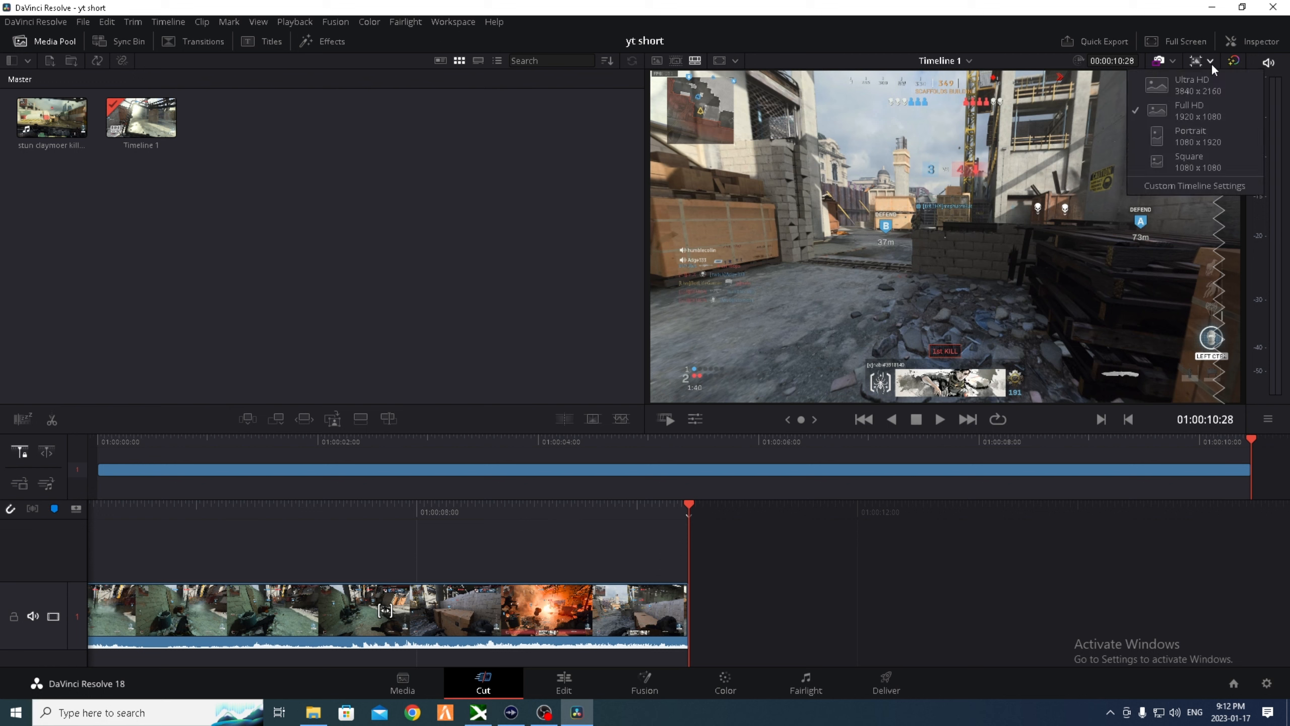
pyautogui.click(1199, 134)
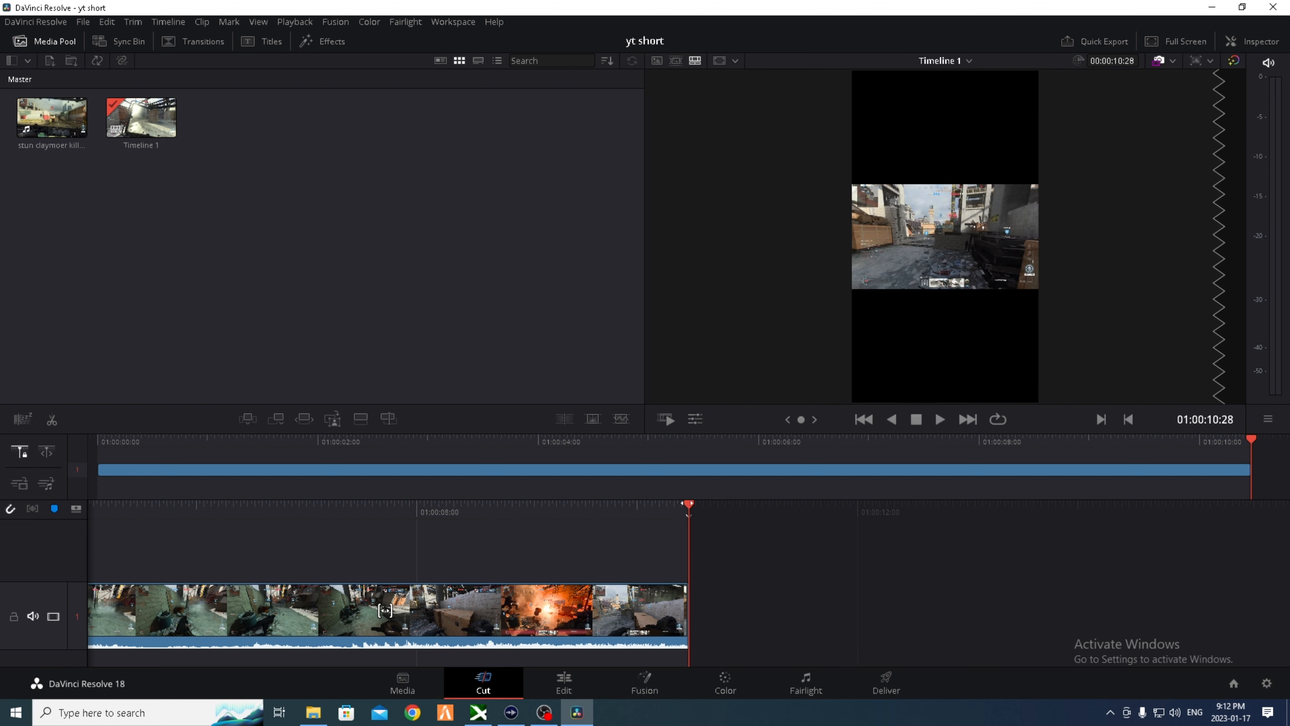
# - Enlarge the clip with Transform to a zoom of about 2.47 and scrub its opening three seconds to check the framing
pyautogui.click(539, 625)
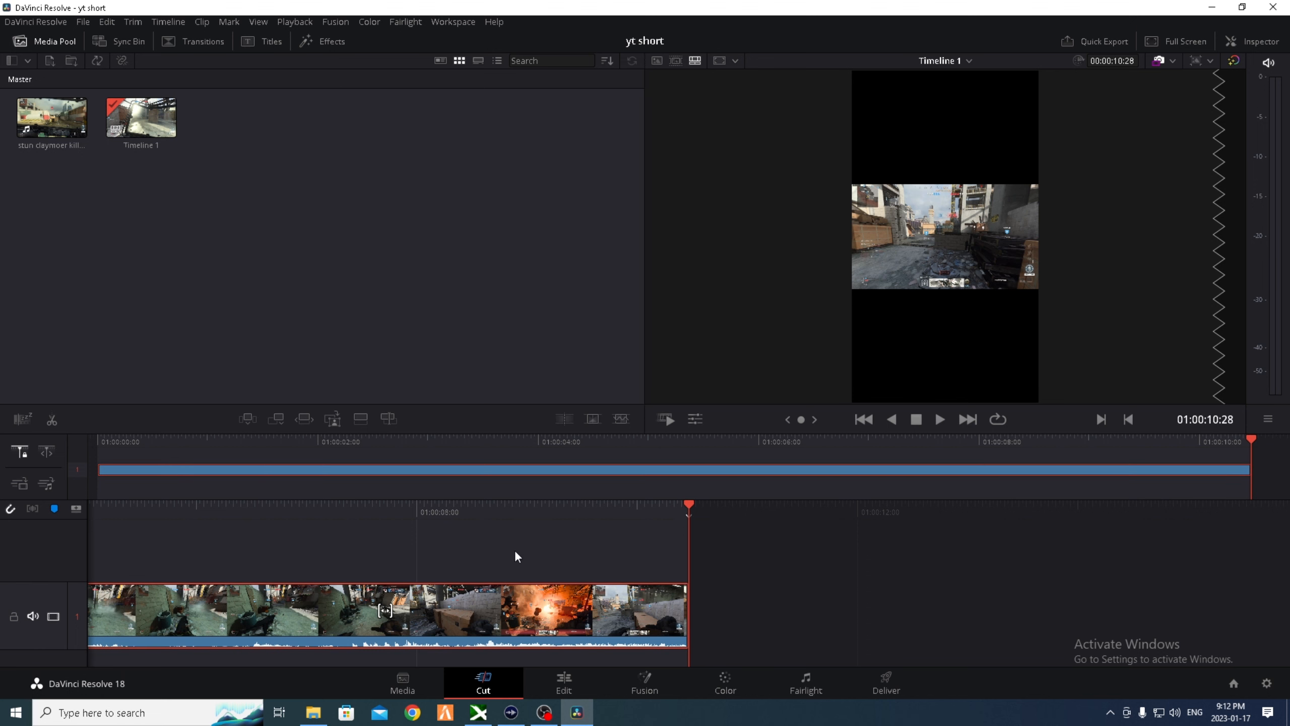
pyautogui.click(553, 679)
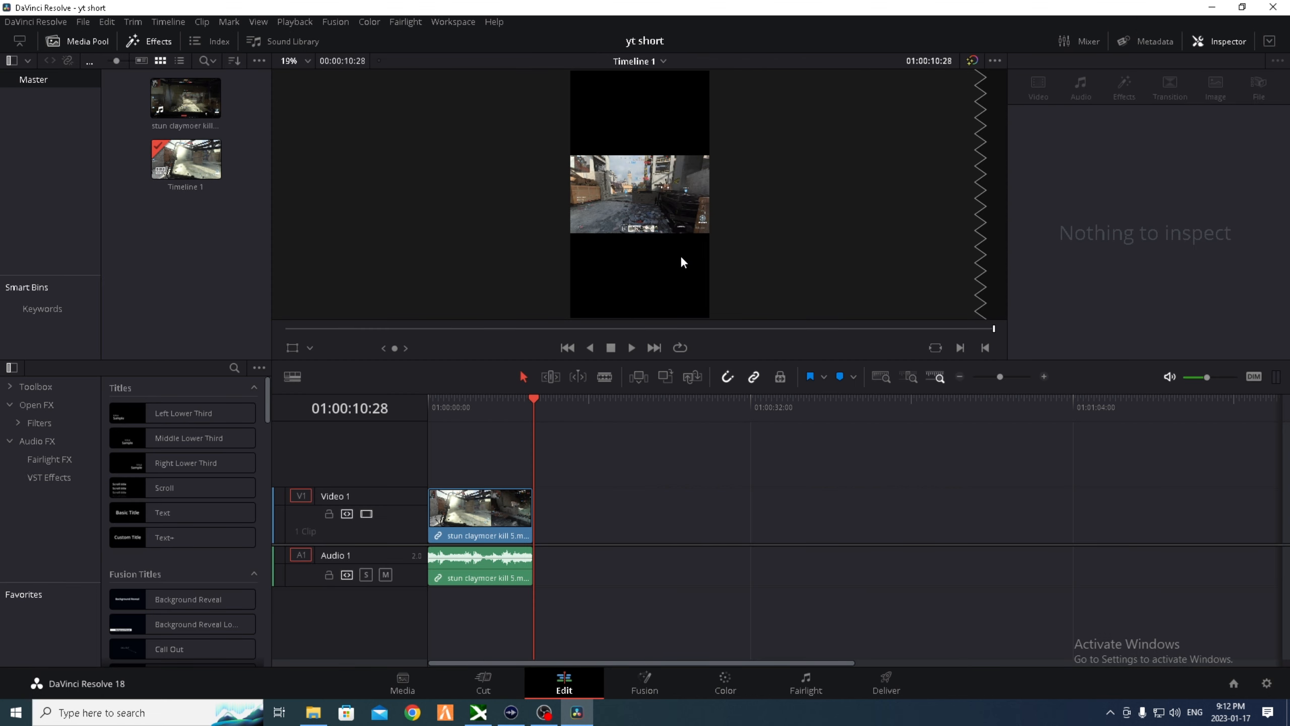
pyautogui.click(310, 349)
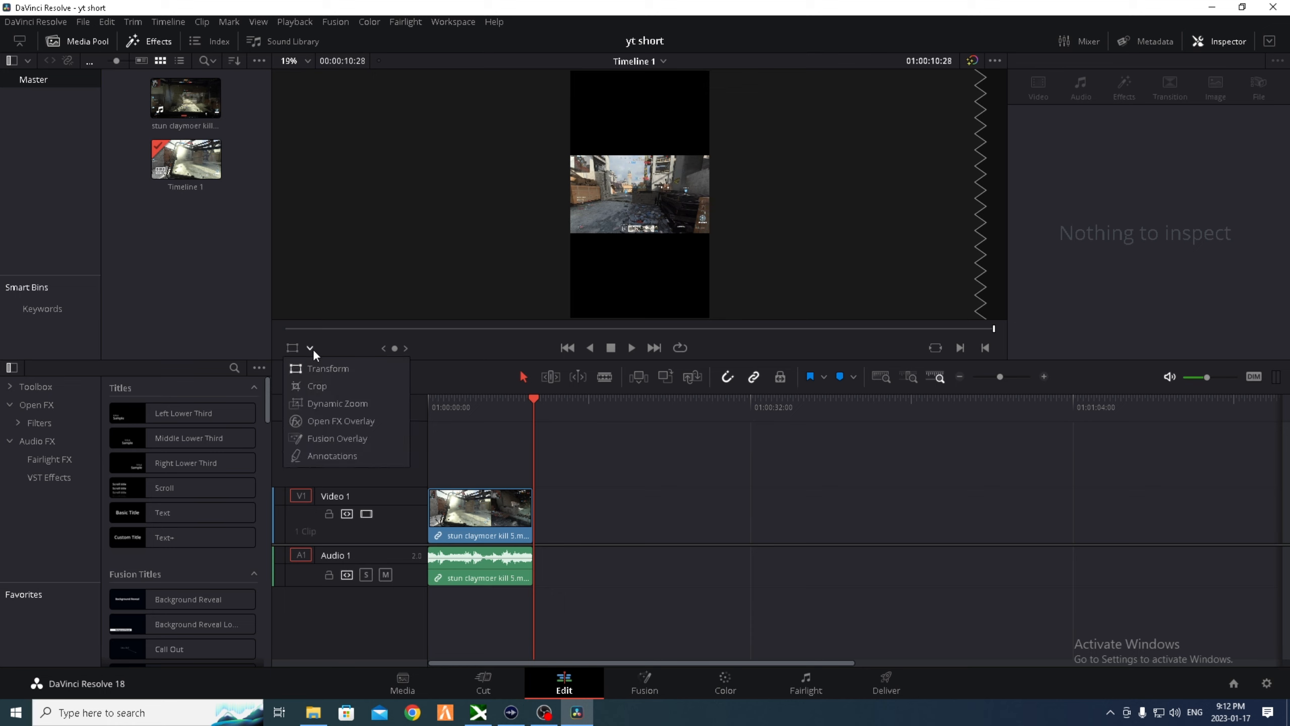
pyautogui.click(318, 375)
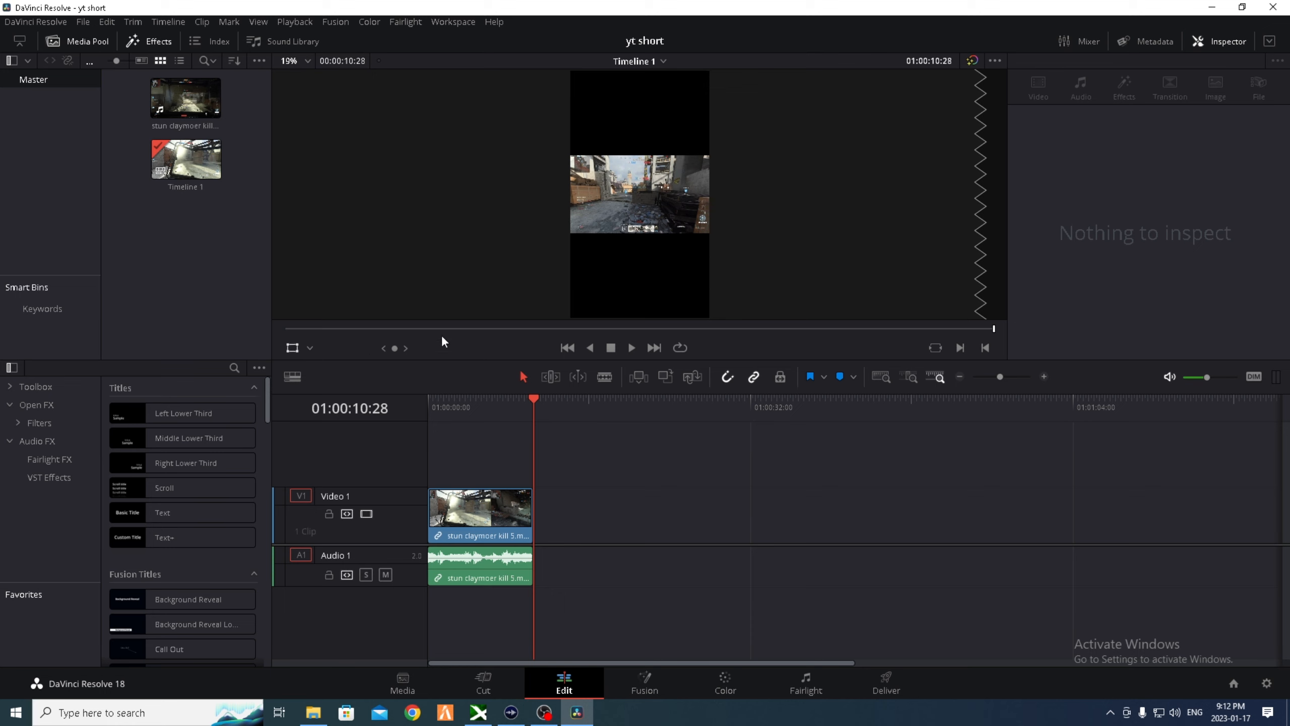
pyautogui.click(487, 531)
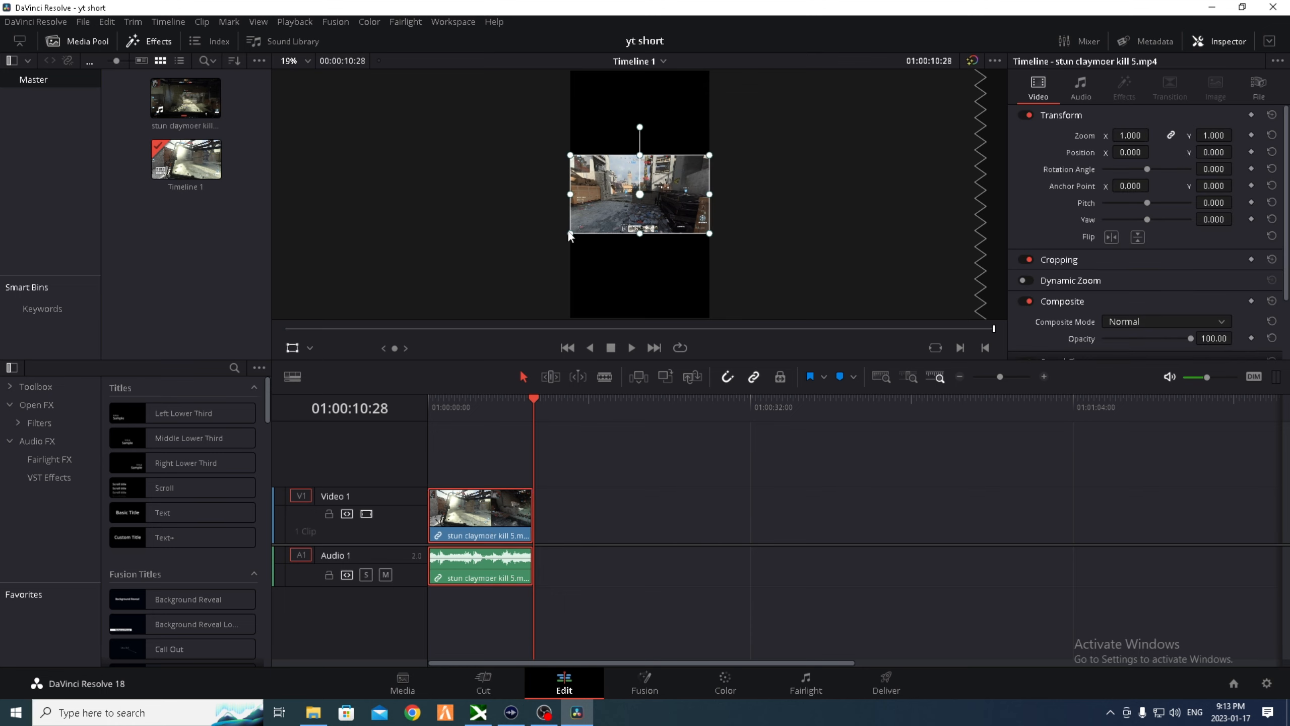
pyautogui.moveTo(570, 234); pyautogui.dragTo(472, 307)
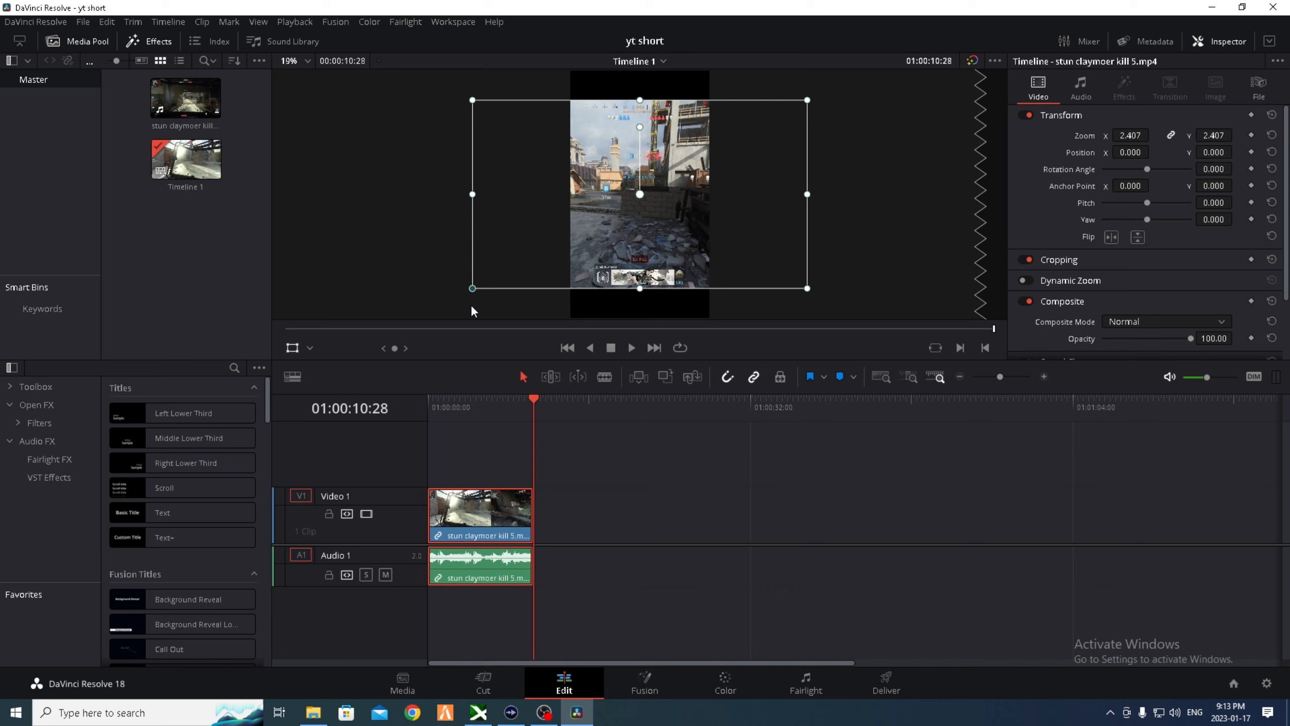
pyautogui.moveTo(473, 308); pyautogui.dragTo(467, 323)
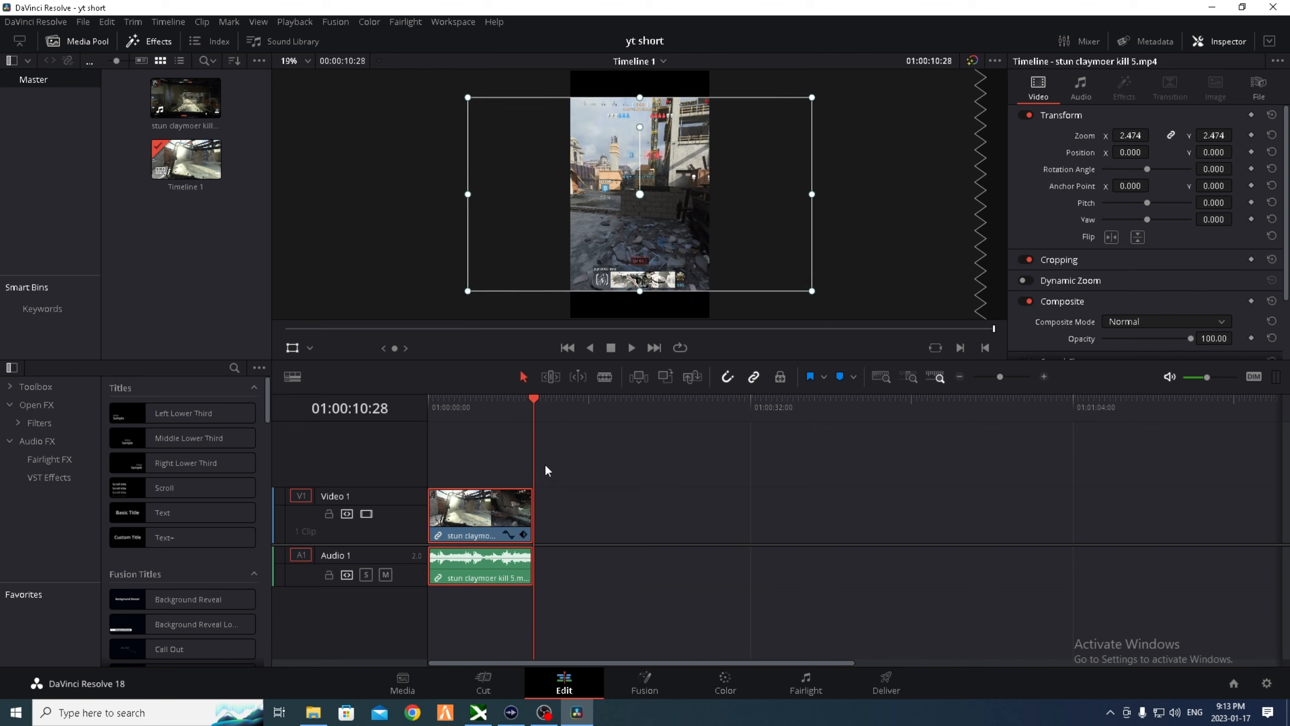
pyautogui.moveTo(537, 401); pyautogui.dragTo(412, 405)
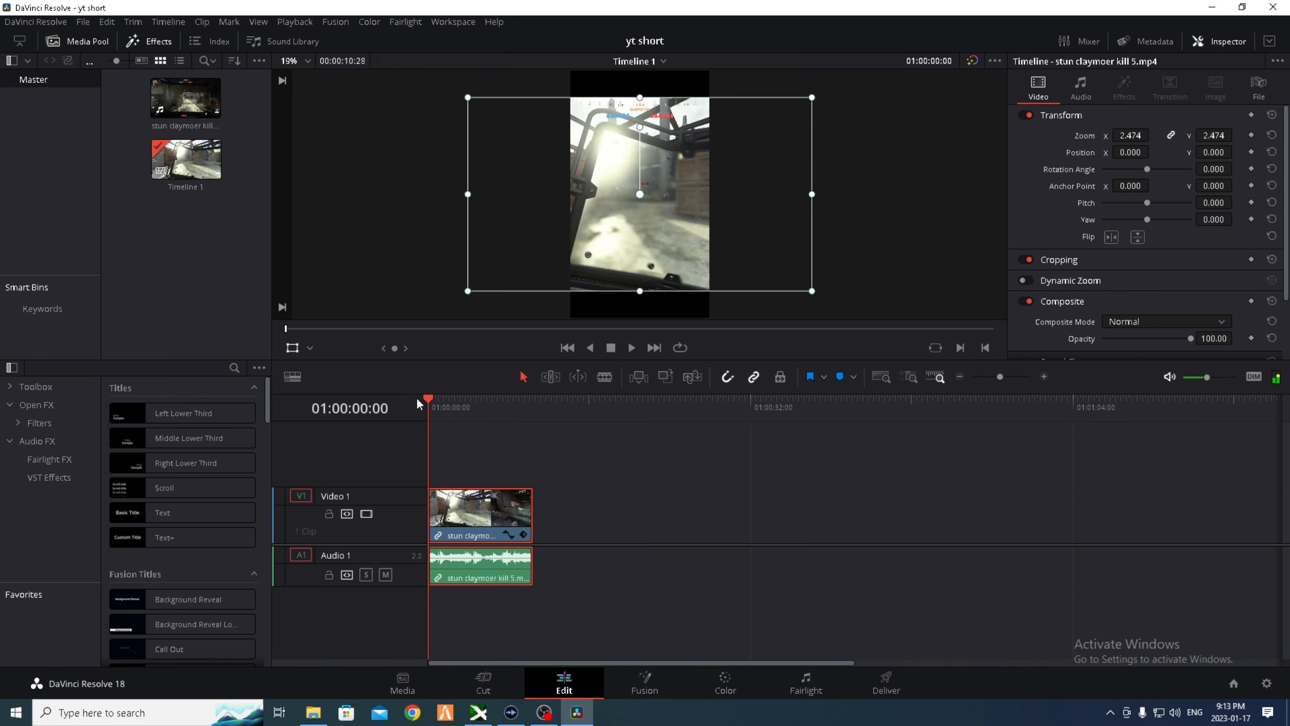
pyautogui.moveTo(439, 397); pyautogui.dragTo(458, 402)
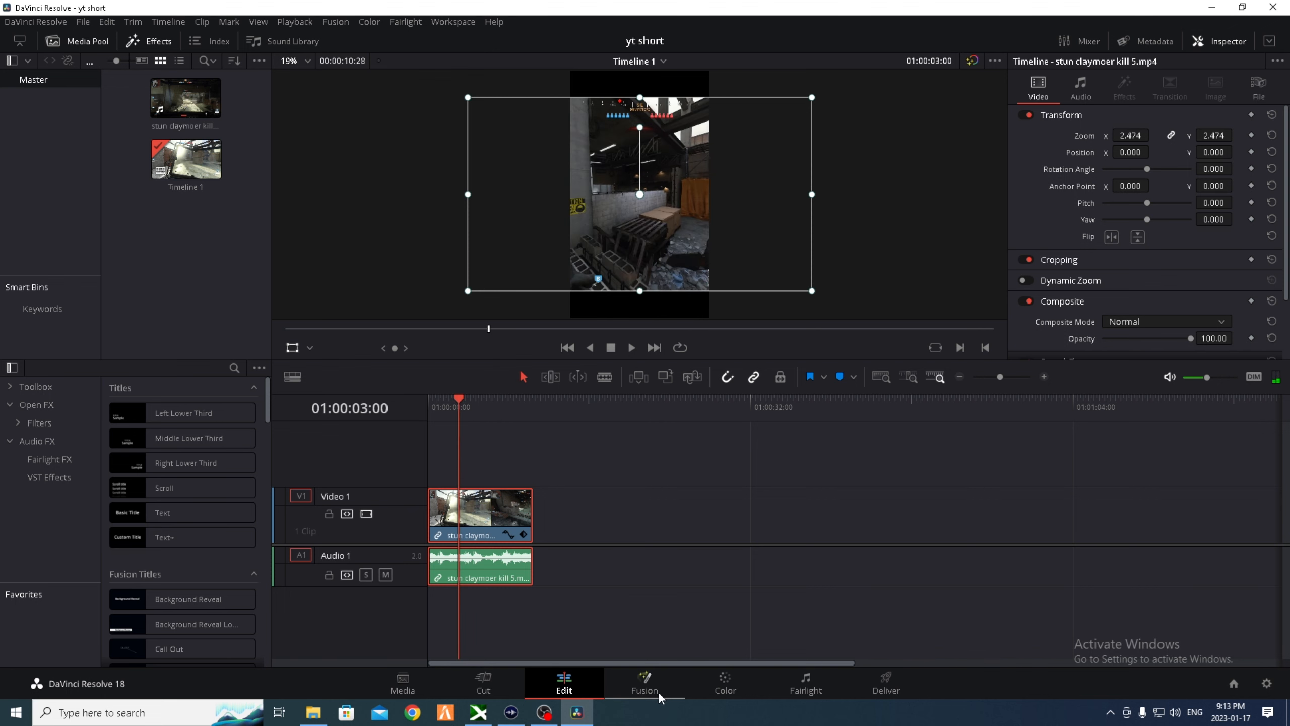
# - Open the gameplay clip for color grading and set its saturation to 55
pyautogui.click(726, 683)
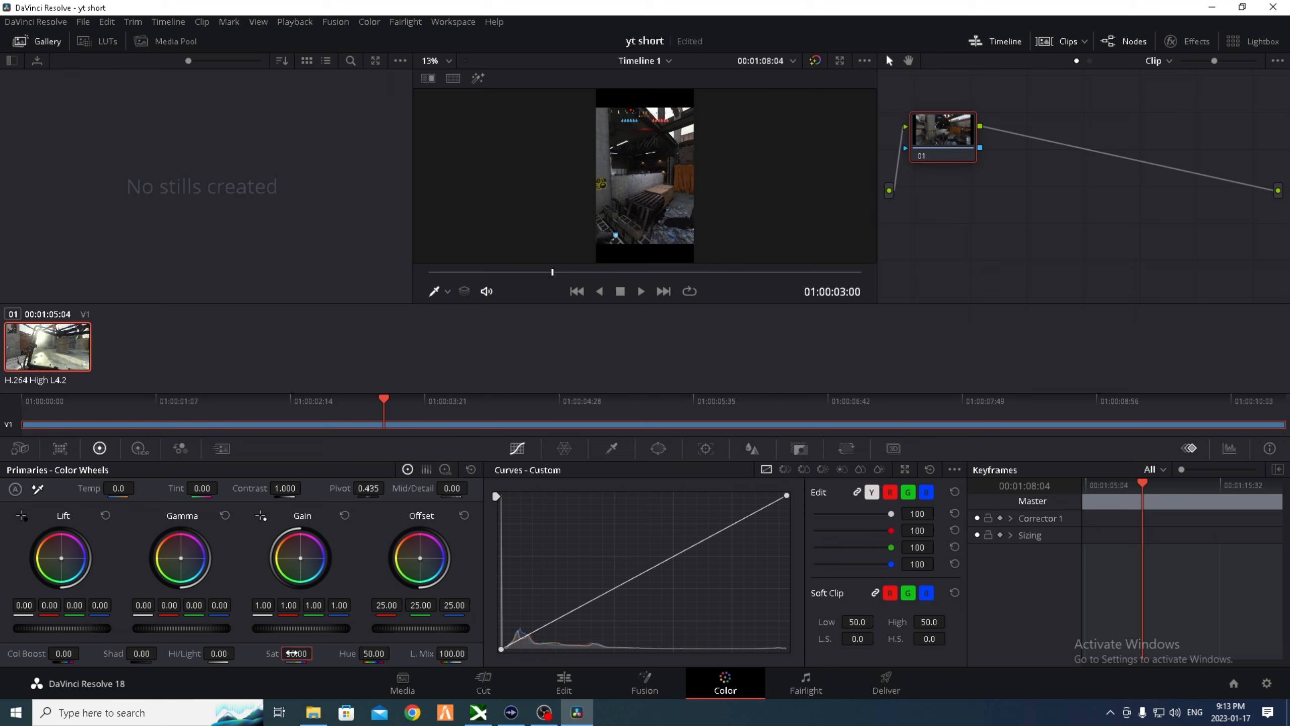
pyautogui.doubleClick(292, 653)
pyautogui.write('55')
pyautogui.press('Return')
# - Bend the custom curve into a gentle S with an upper and a lower point, and set the color boost to -3.50
pyautogui.moveTo(722, 532); pyautogui.dragTo(722, 546)
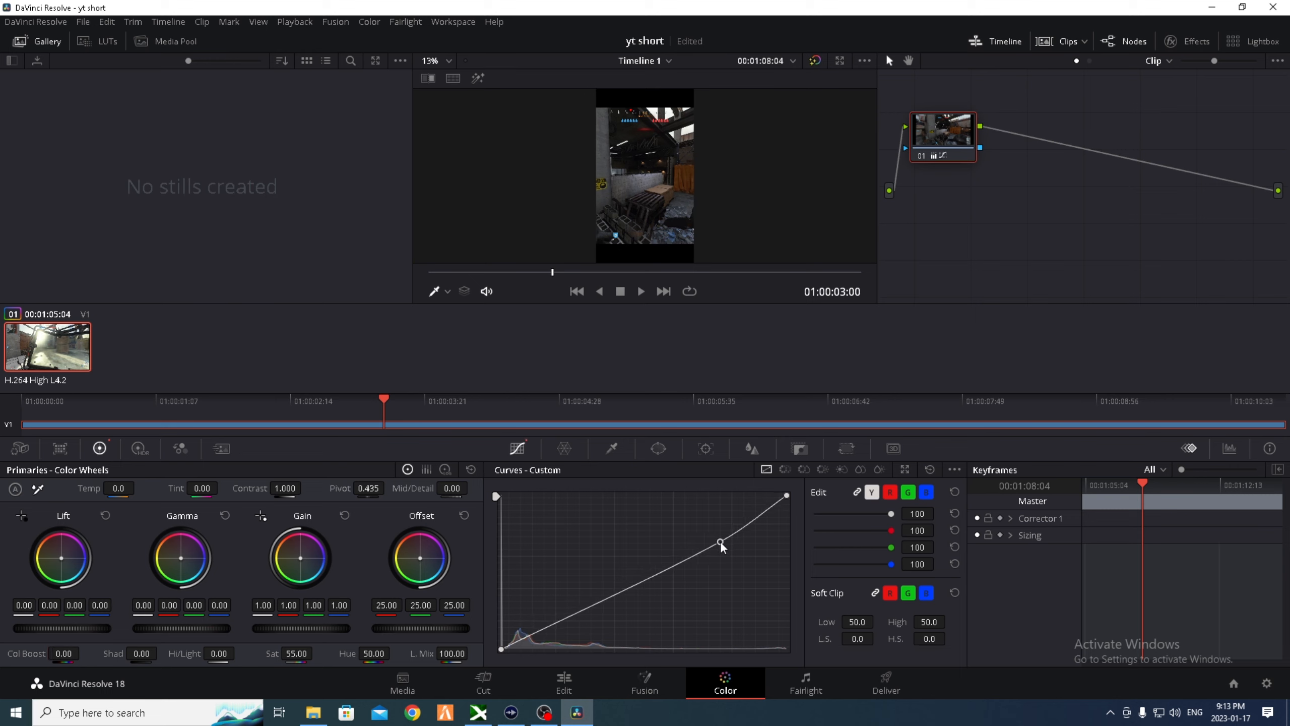
pyautogui.moveTo(596, 605); pyautogui.dragTo(600, 613)
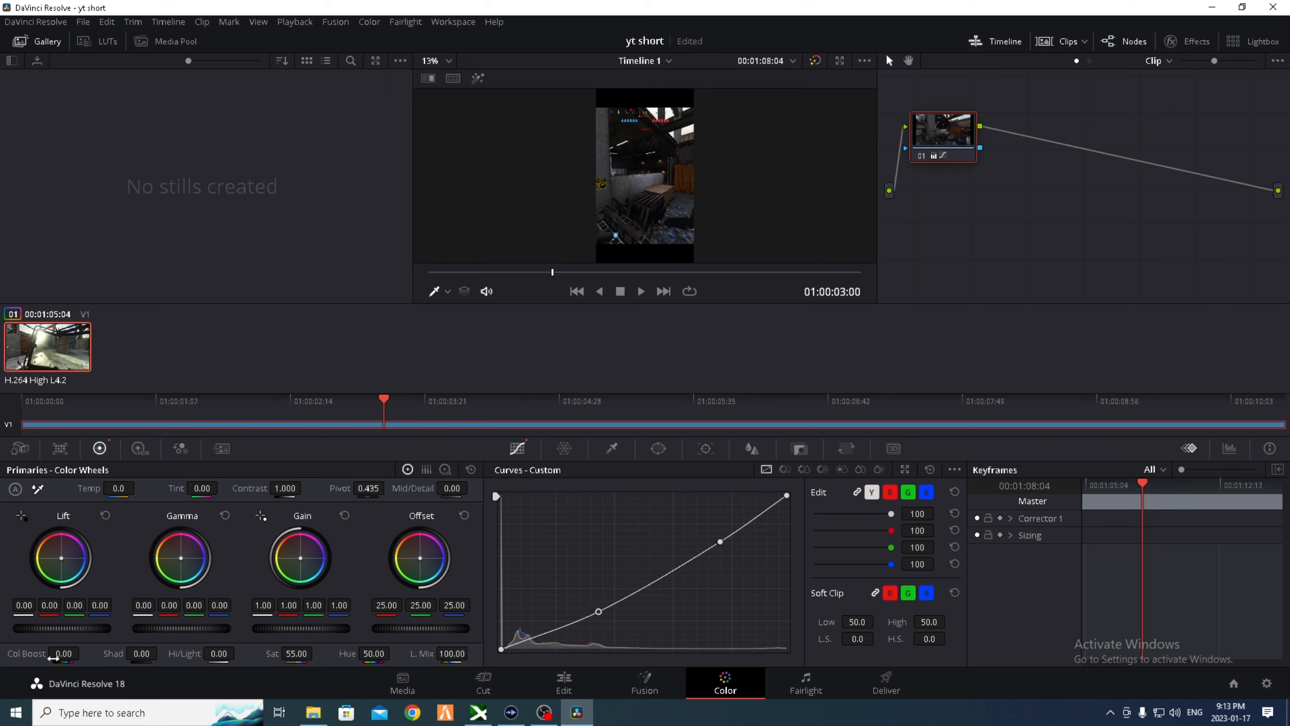
pyautogui.moveTo(54, 658); pyautogui.dragTo(86, 653)
pyautogui.moveTo(721, 548)
pyautogui.mouseDown()
pyautogui.moveTo(721, 526)
pyautogui.moveTo(723, 537)
pyautogui.mouseUp()
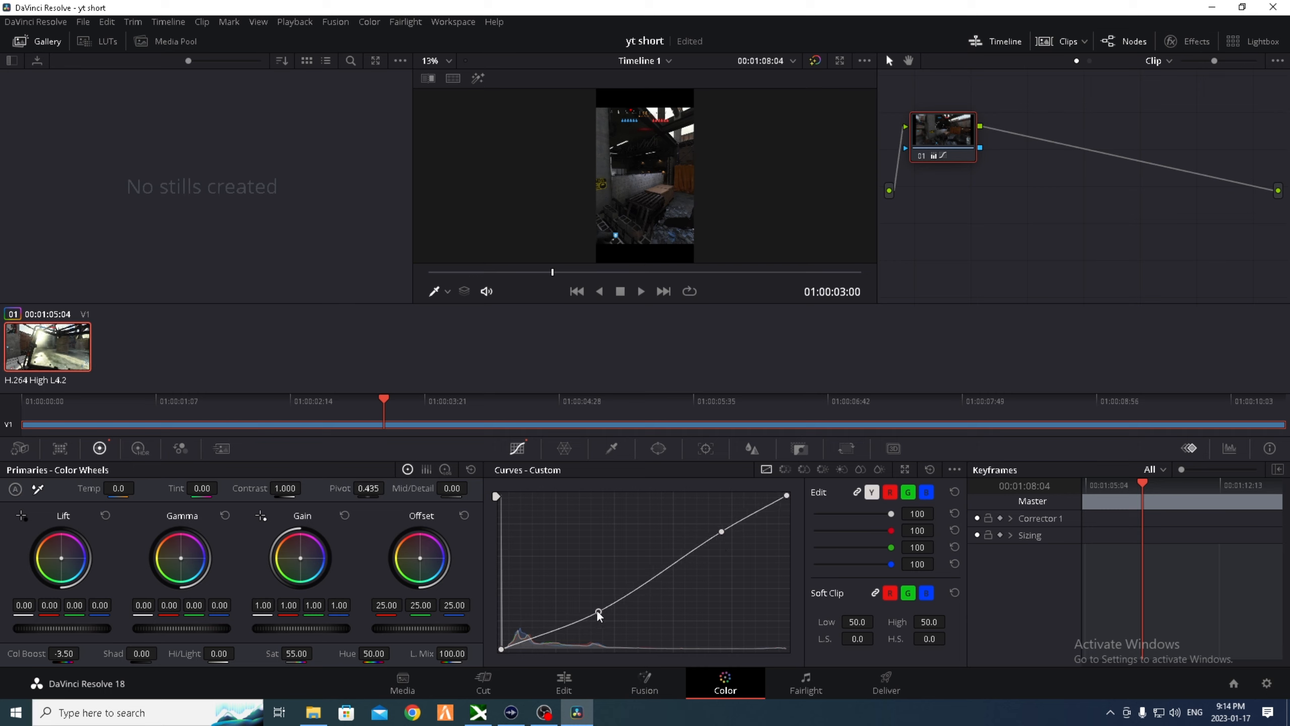
pyautogui.moveTo(600, 615); pyautogui.dragTo(600, 608)
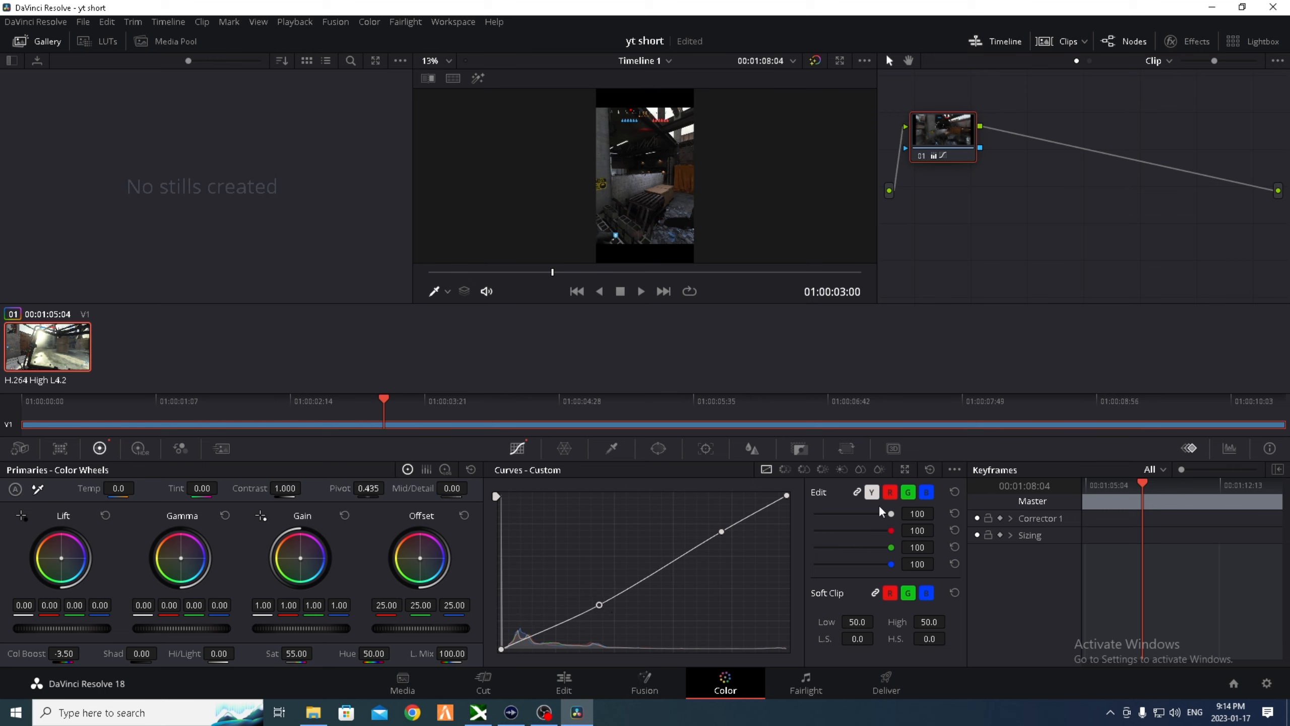
pyautogui.click(557, 686)
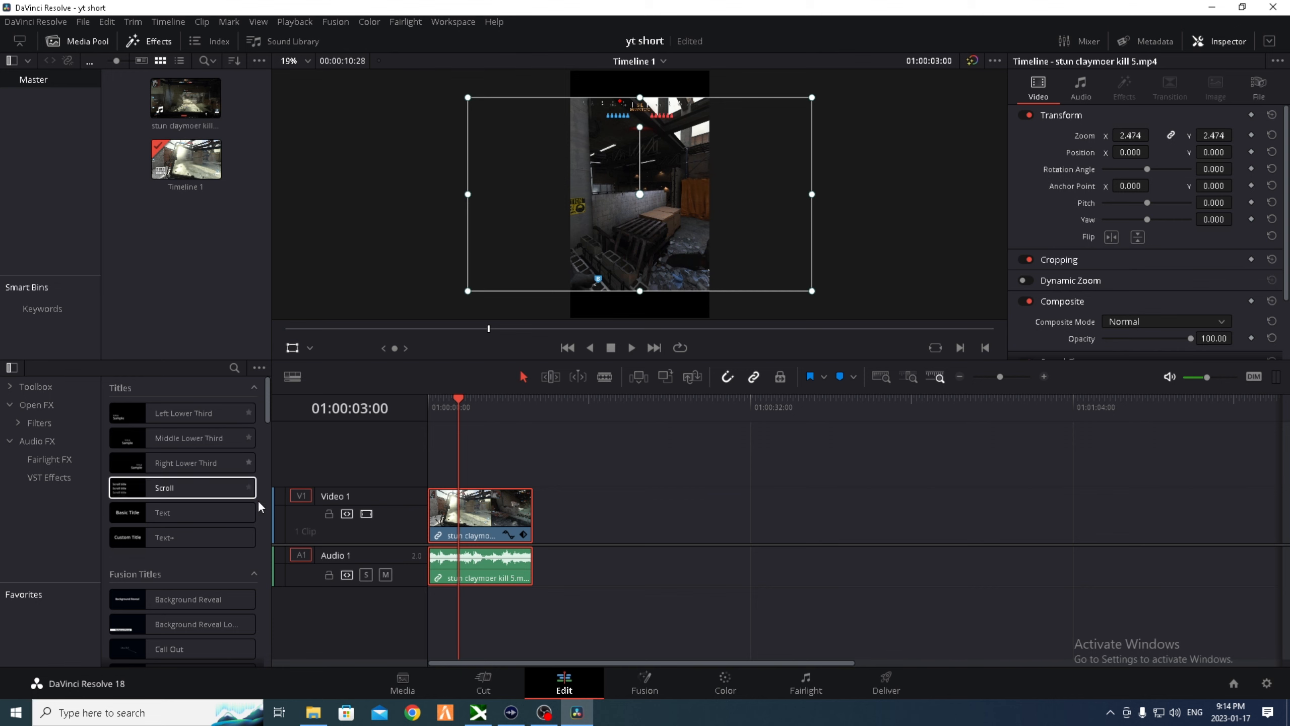
# - Browse the main Videos folder in media storage for a clip to overlay on the gameplay
pyautogui.click(421, 682)
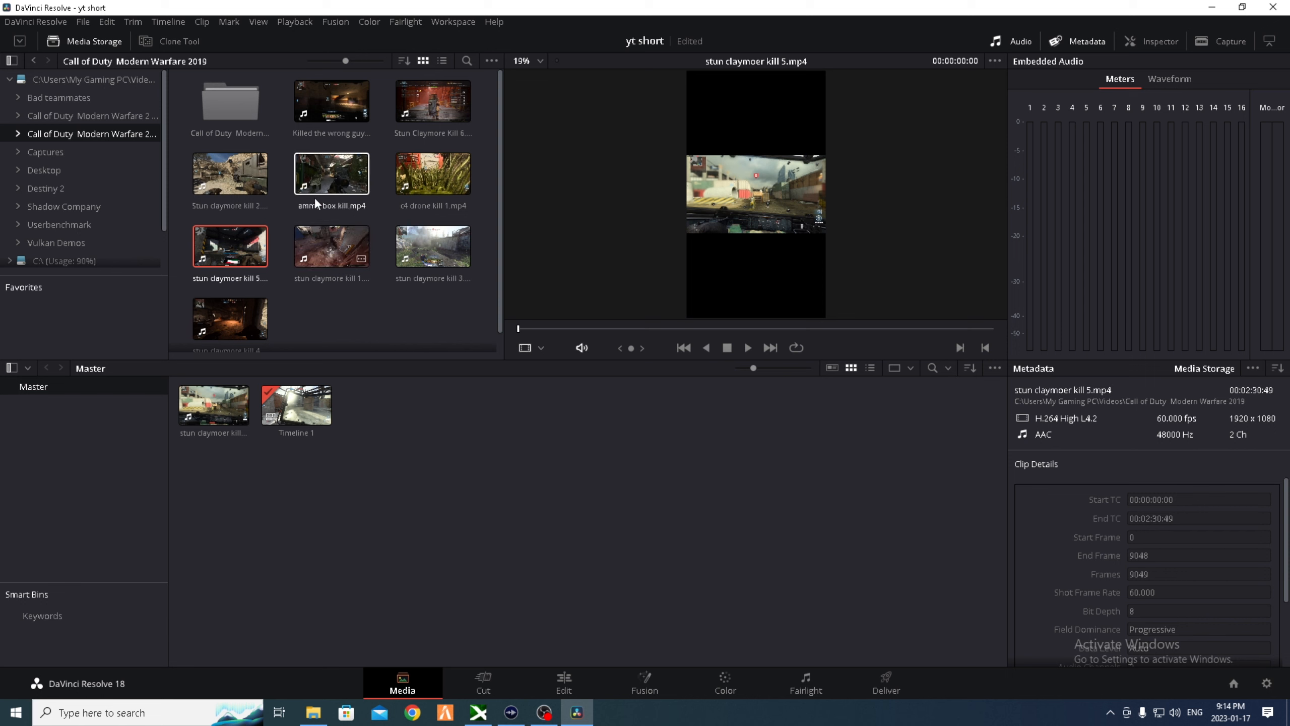
pyautogui.click(89, 81)
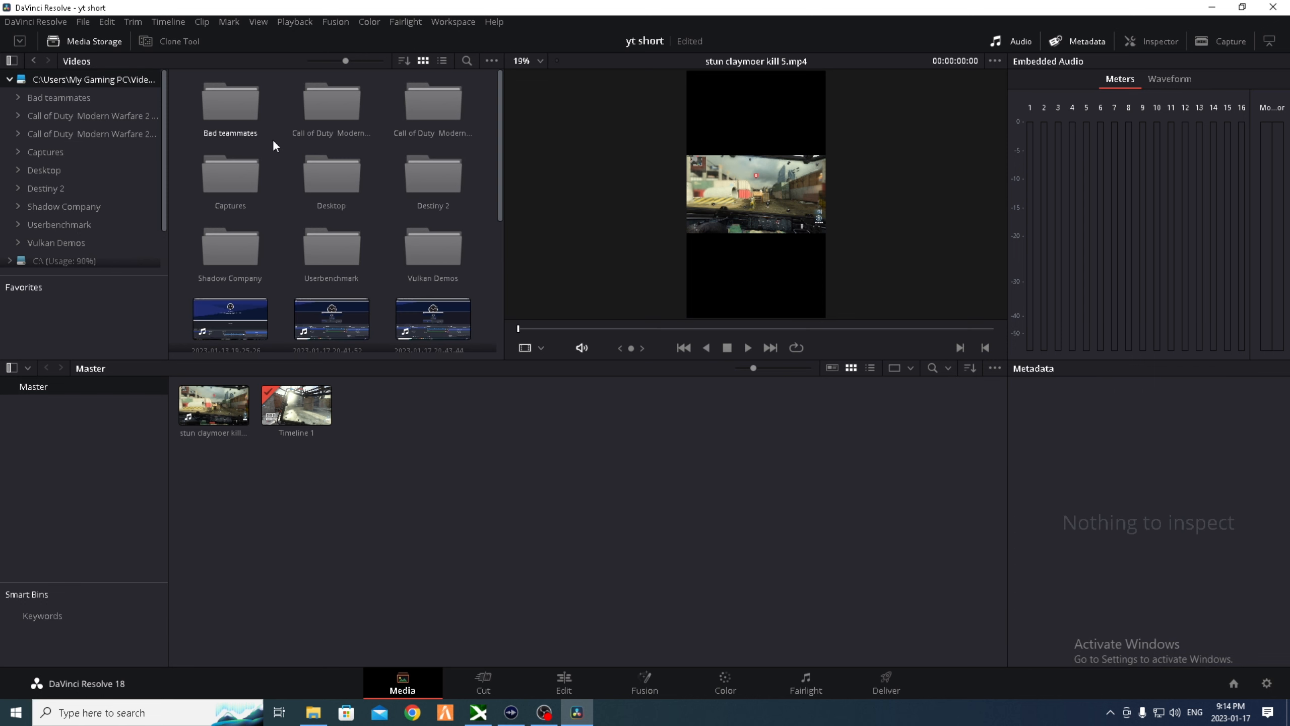
pyautogui.scroll(-4, 393, 244)
pyautogui.click(403, 251)
pyautogui.scroll(-1, 403, 251)
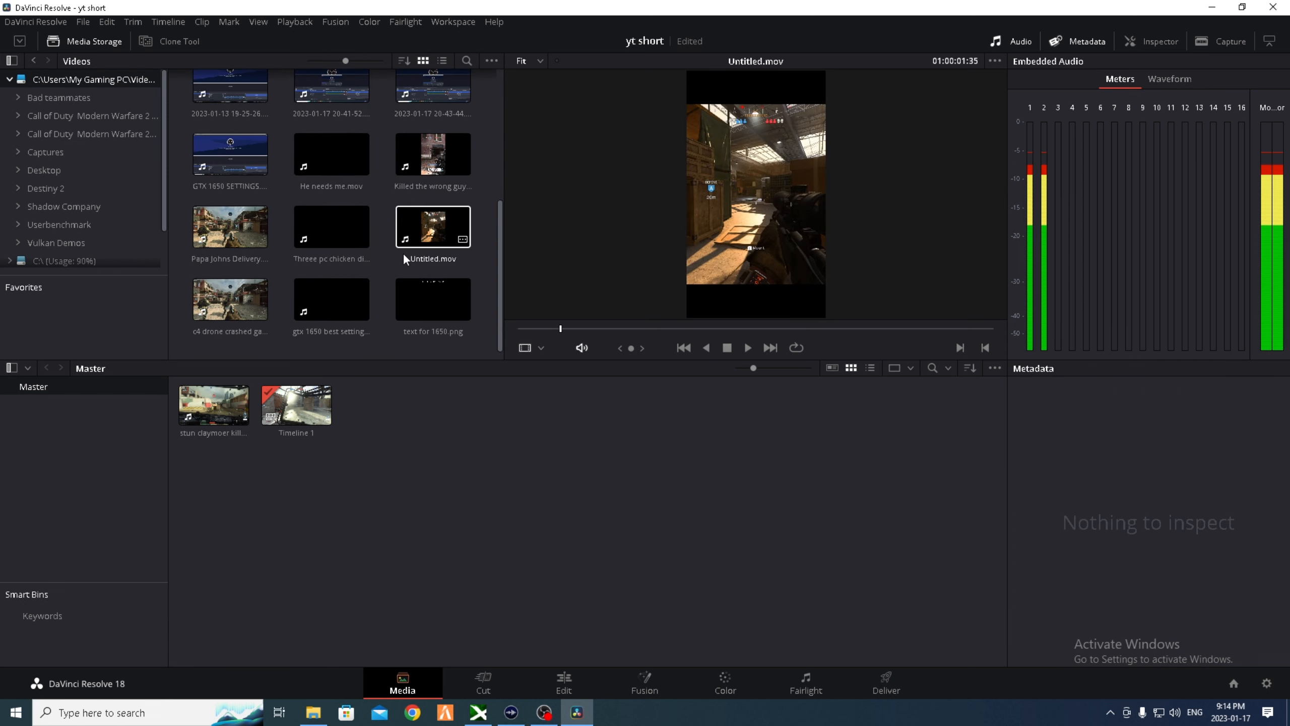
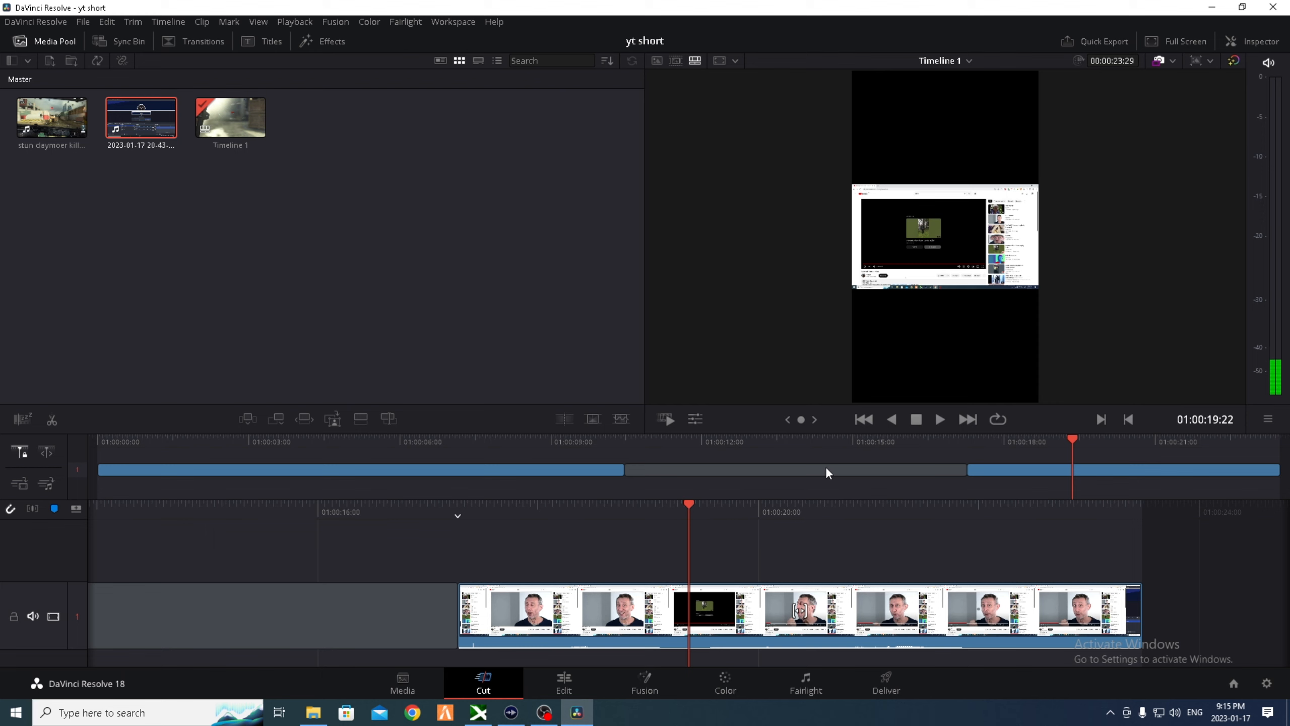
# - Split the overlay recording at 01:00:19:07, just before the black video screen, delete the segment after the cut, and save the project
pyautogui.press('Left')
pyautogui.press('Left')
pyautogui.press('Left')
pyautogui.press('Left')
pyautogui.press('Left')
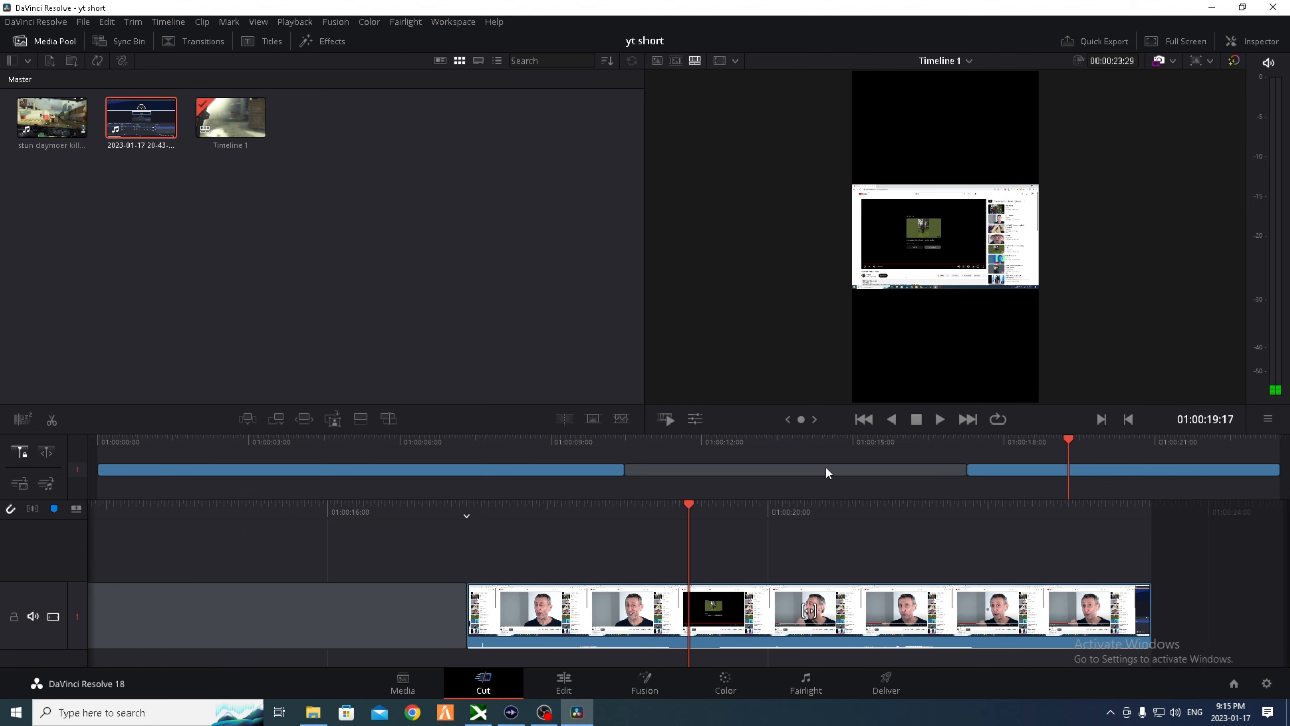
pyautogui.press('Left')
pyautogui.press('Left')
pyautogui.press('Left')
pyautogui.press('Left')
pyautogui.press('Left')
pyautogui.press('Left')
pyautogui.press('Left')
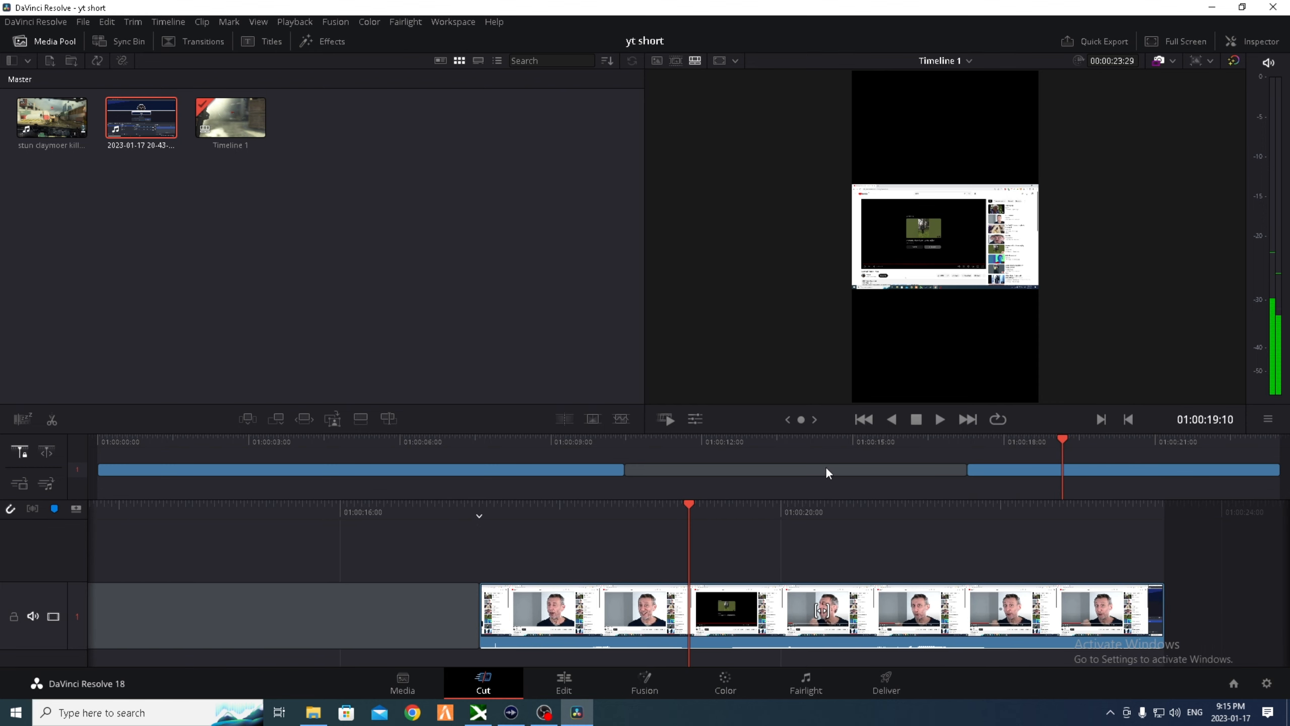
pyautogui.press('space')
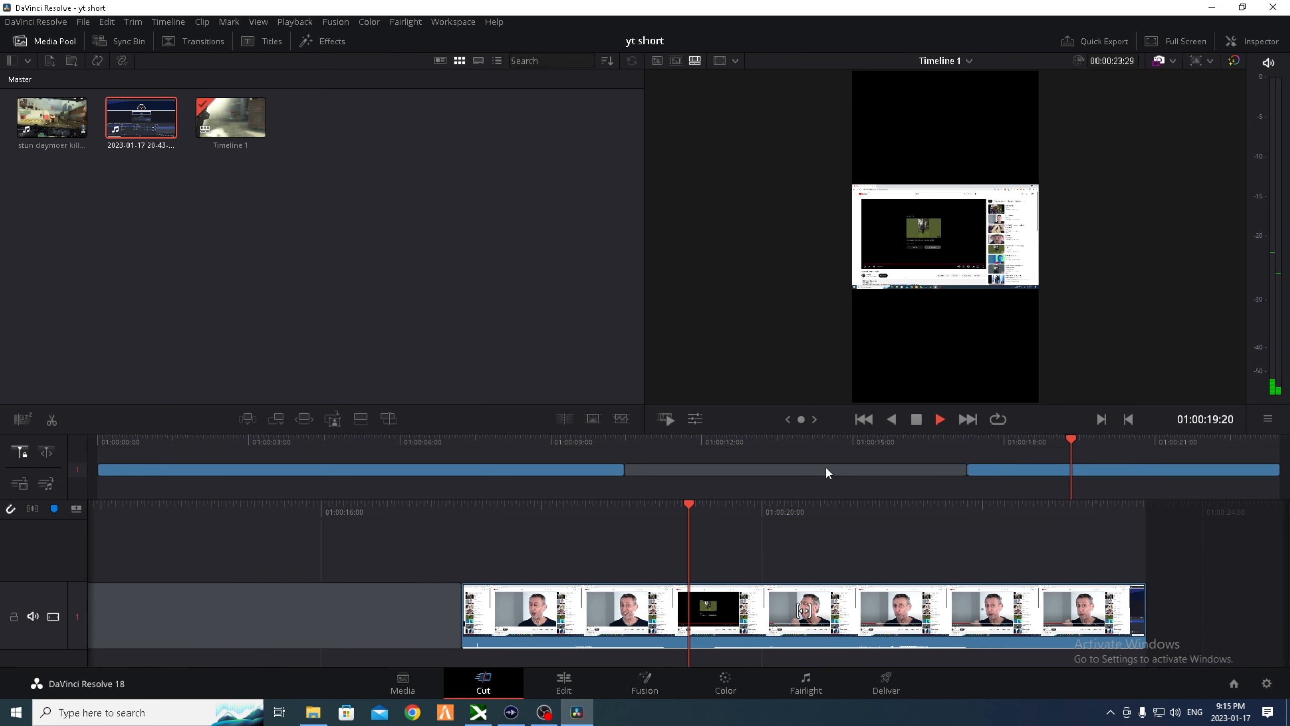
pyautogui.press('space')
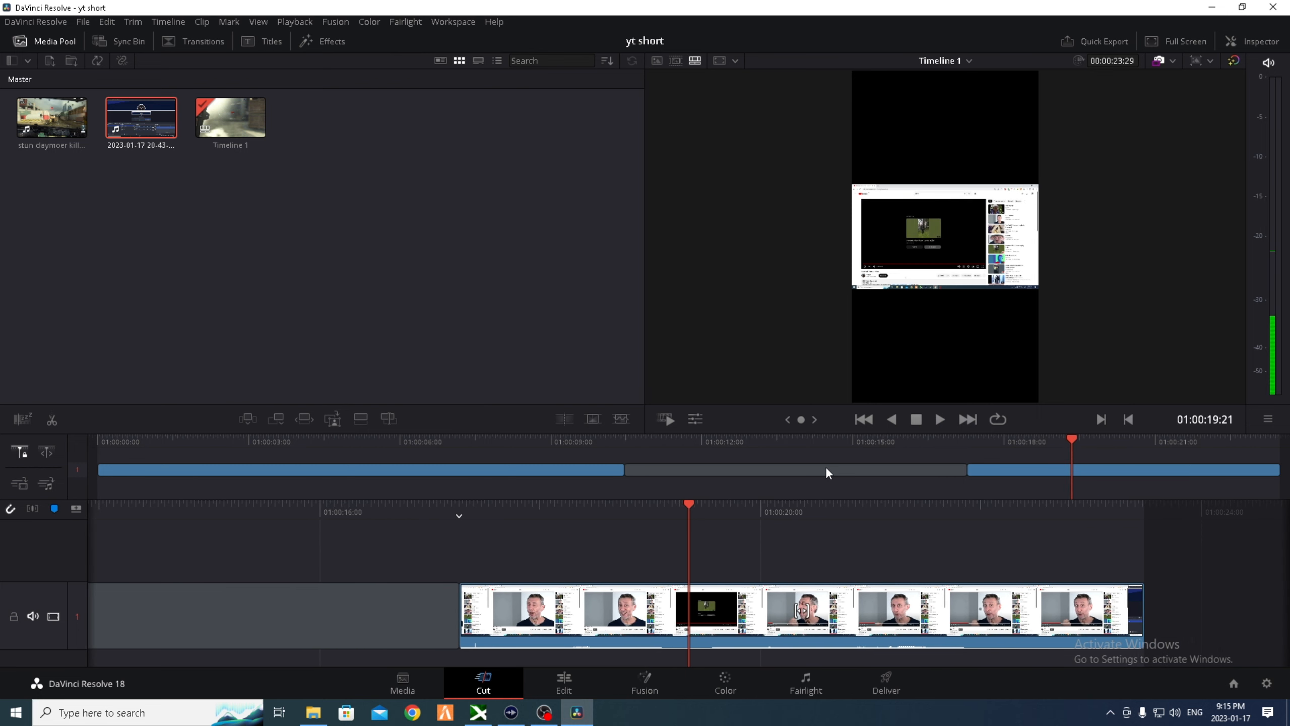
pyautogui.press('Left')
pyautogui.press('Left')
pyautogui.press('Left')
pyautogui.press('Left')
pyautogui.press('Left')
pyautogui.press('Left')
pyautogui.press('Left')
pyautogui.press('Left')
pyautogui.press('Left')
pyautogui.press('Left')
pyautogui.press('Left')
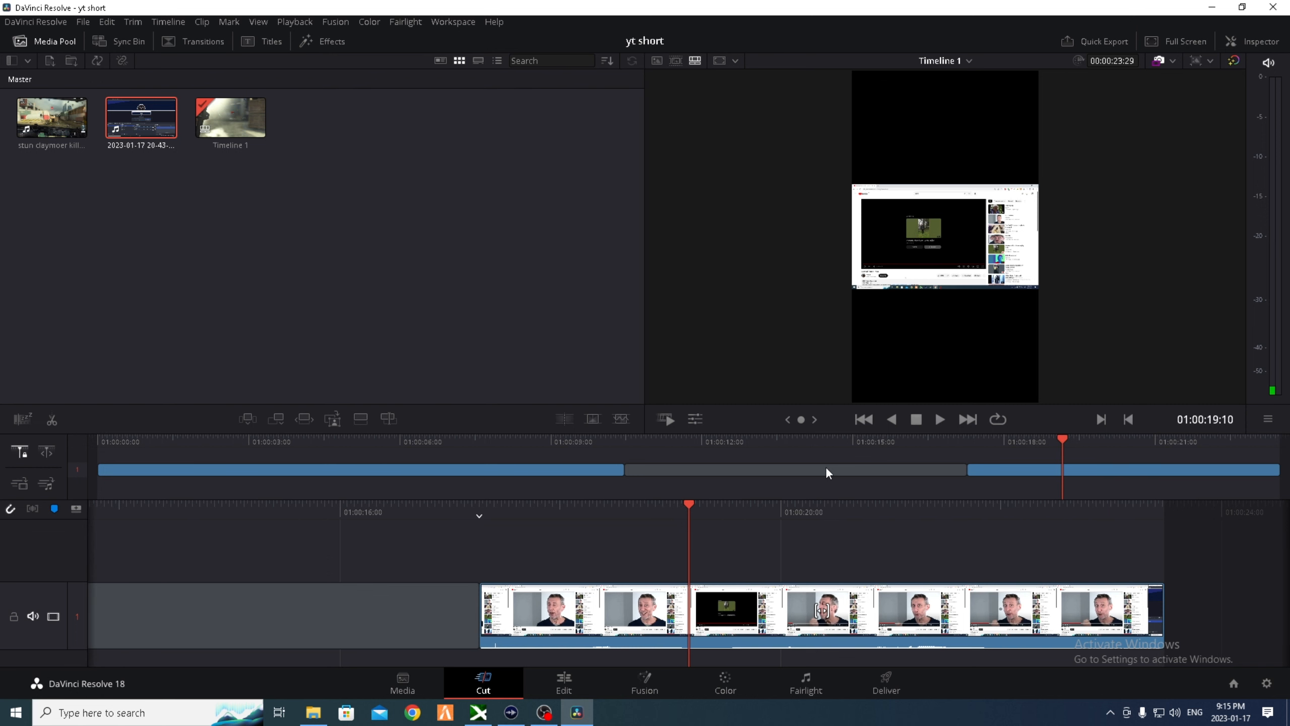
pyautogui.press('Left')
pyautogui.press('Left')
pyautogui.press('Left')
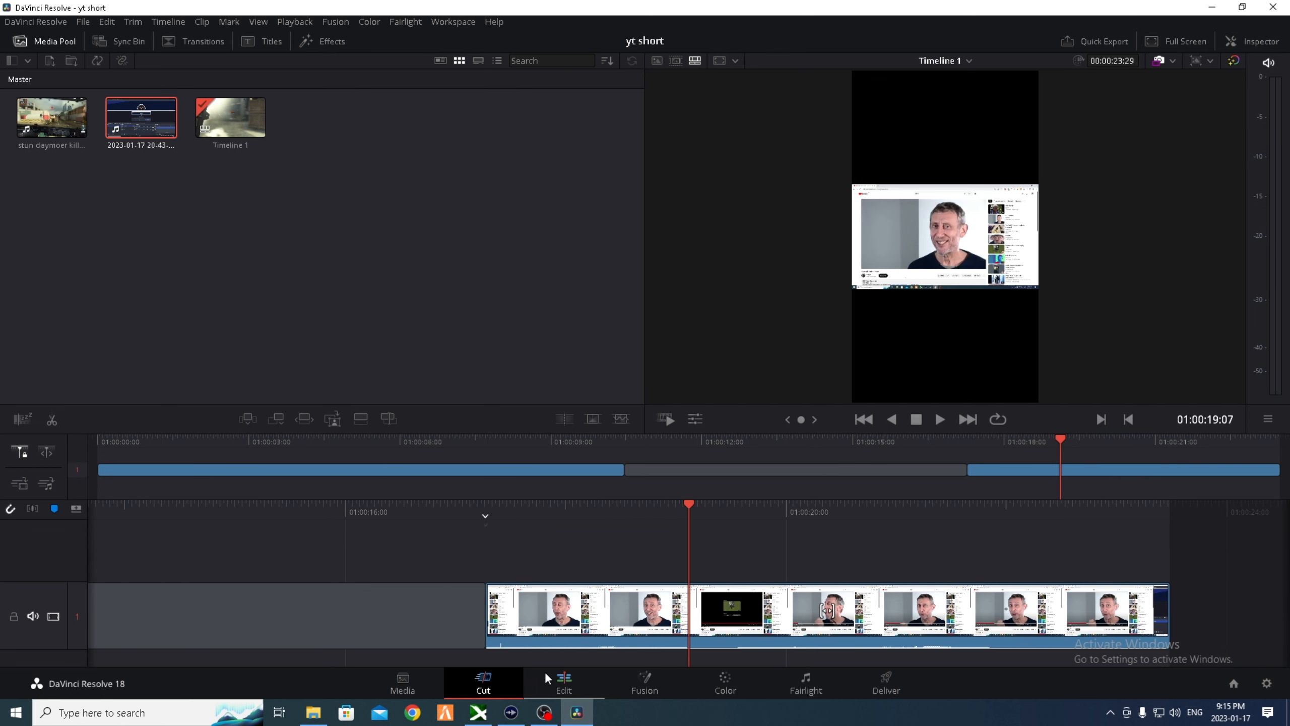
pyautogui.rightClick(692, 616)
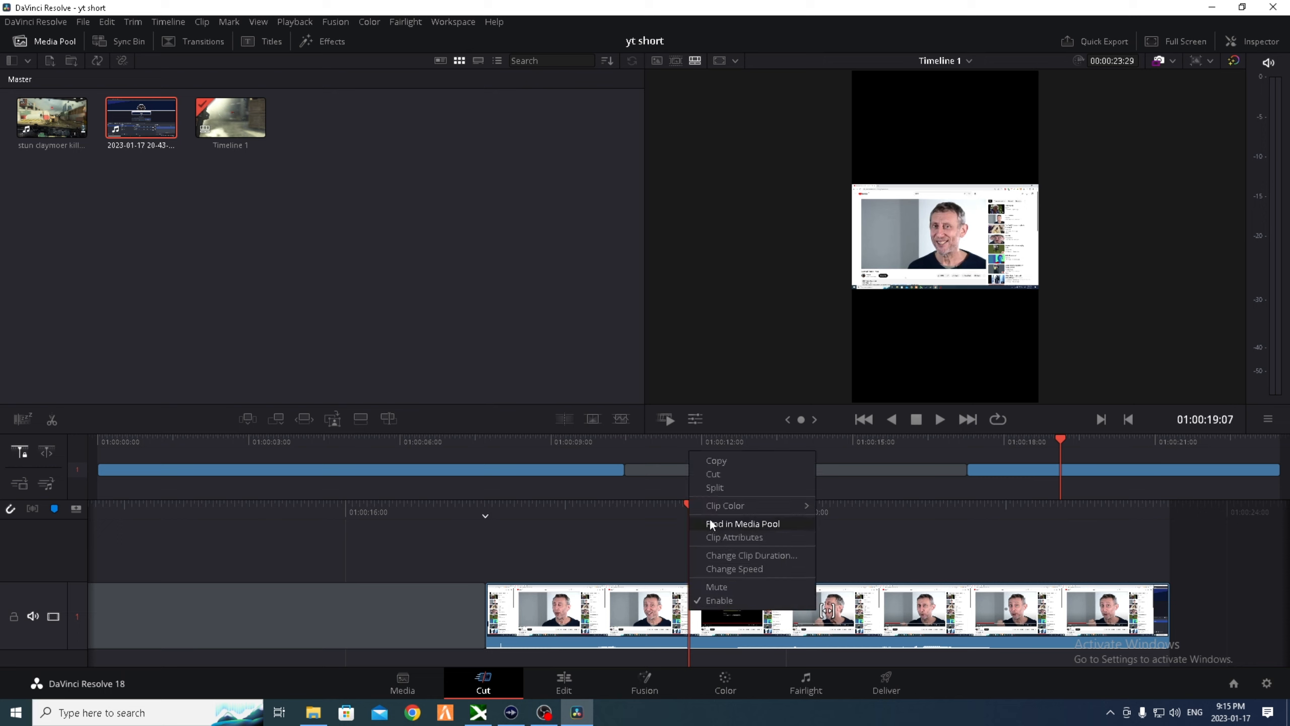
pyautogui.click(722, 487)
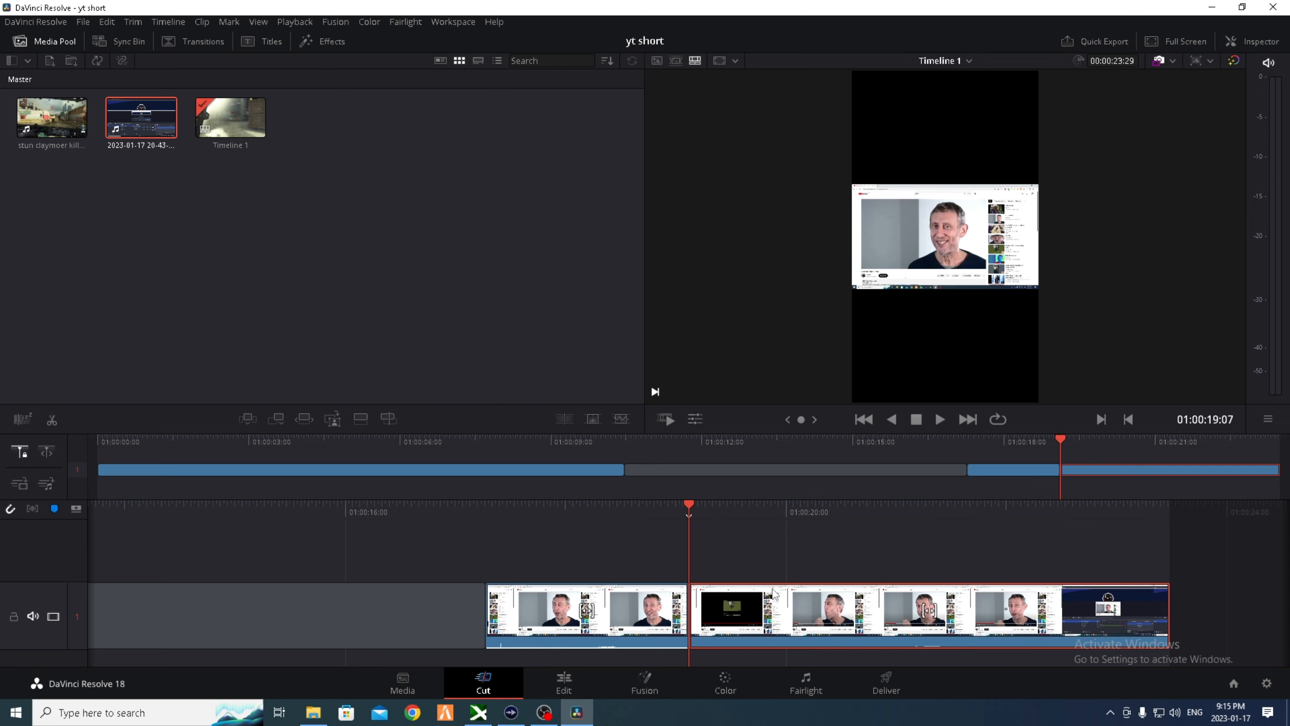
pyautogui.press('Delete')
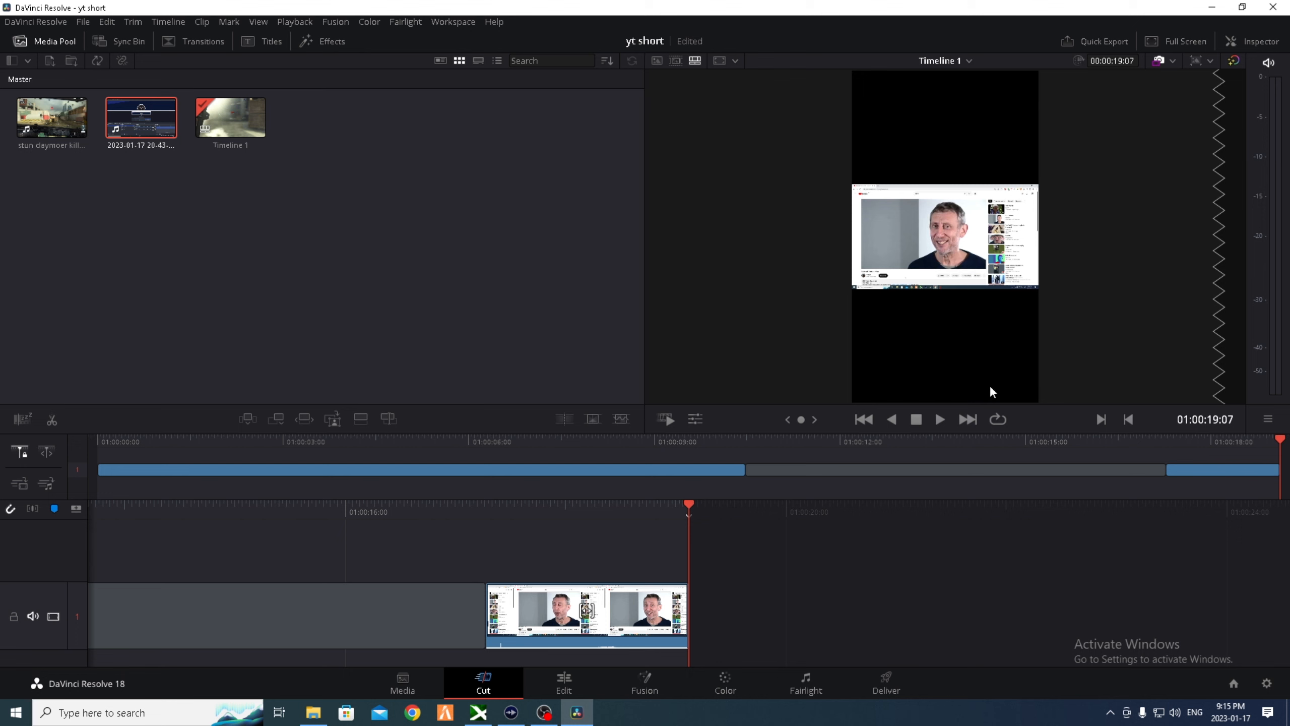
pyautogui.hotkey('ctrl', 's')
# - Move the trimmed overlay clip onto a second video track above the gameplay, ending at 01:00:08:15, and preview the overlap
pyautogui.click(564, 683)
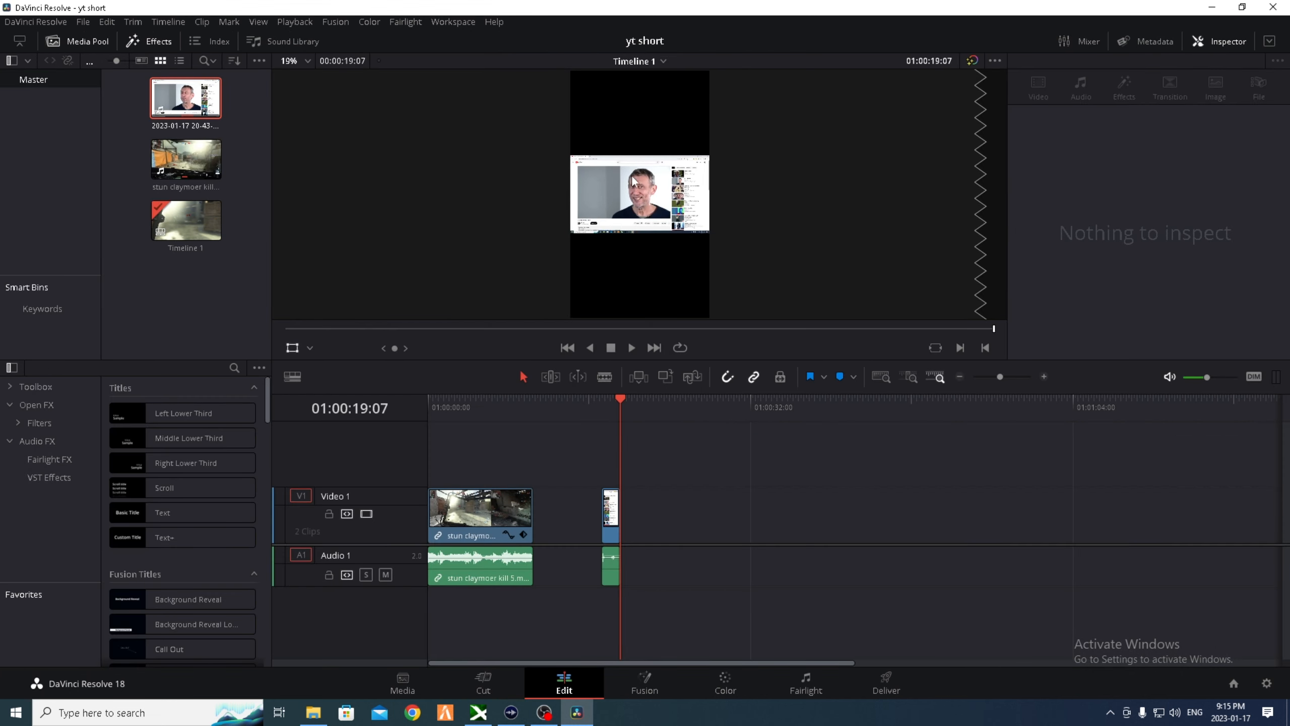
pyautogui.click(309, 349)
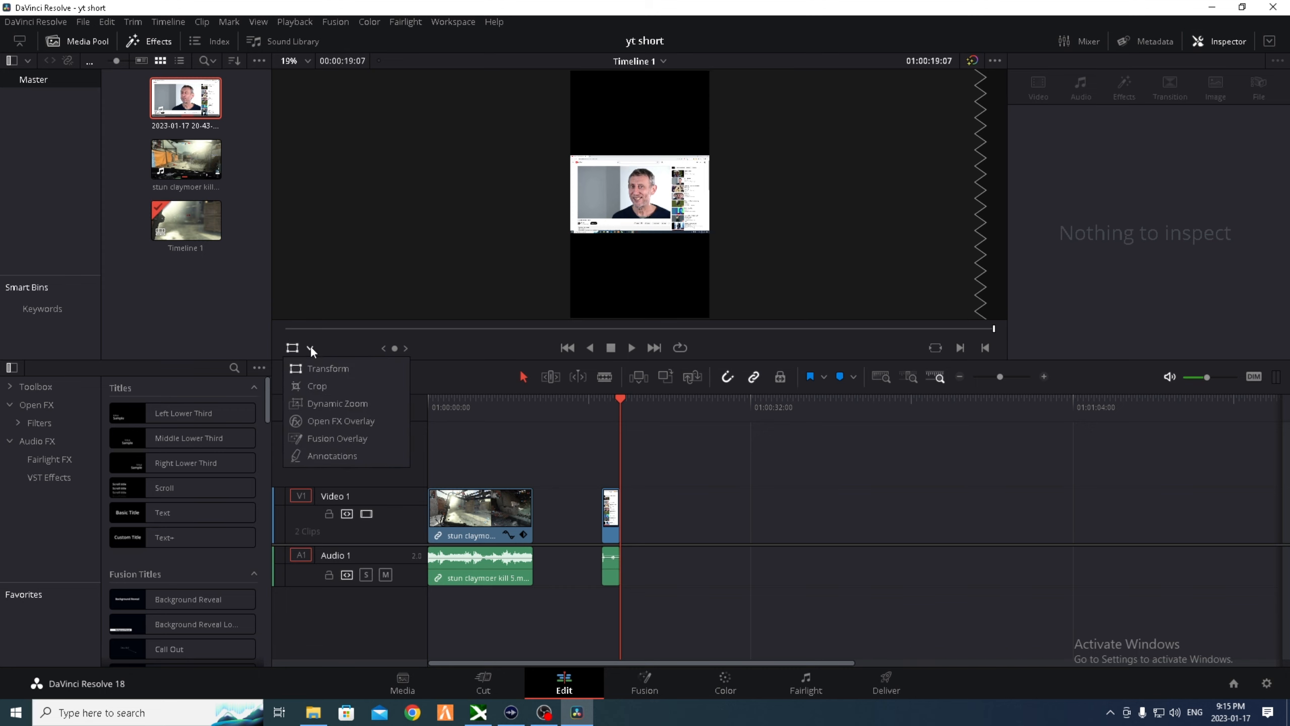
pyautogui.click(611, 513)
pyautogui.moveTo(612, 514); pyautogui.dragTo(502, 396)
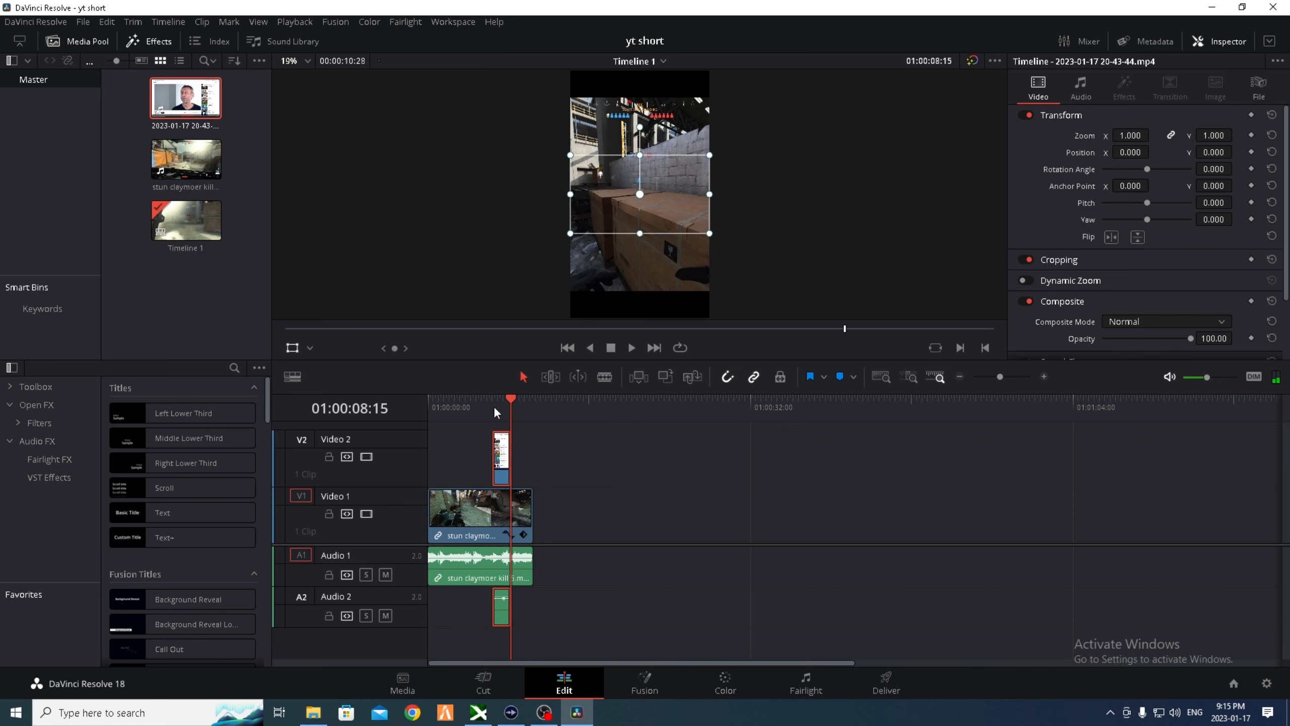
pyautogui.click(494, 406)
pyautogui.press('space')
pyautogui.press('space')
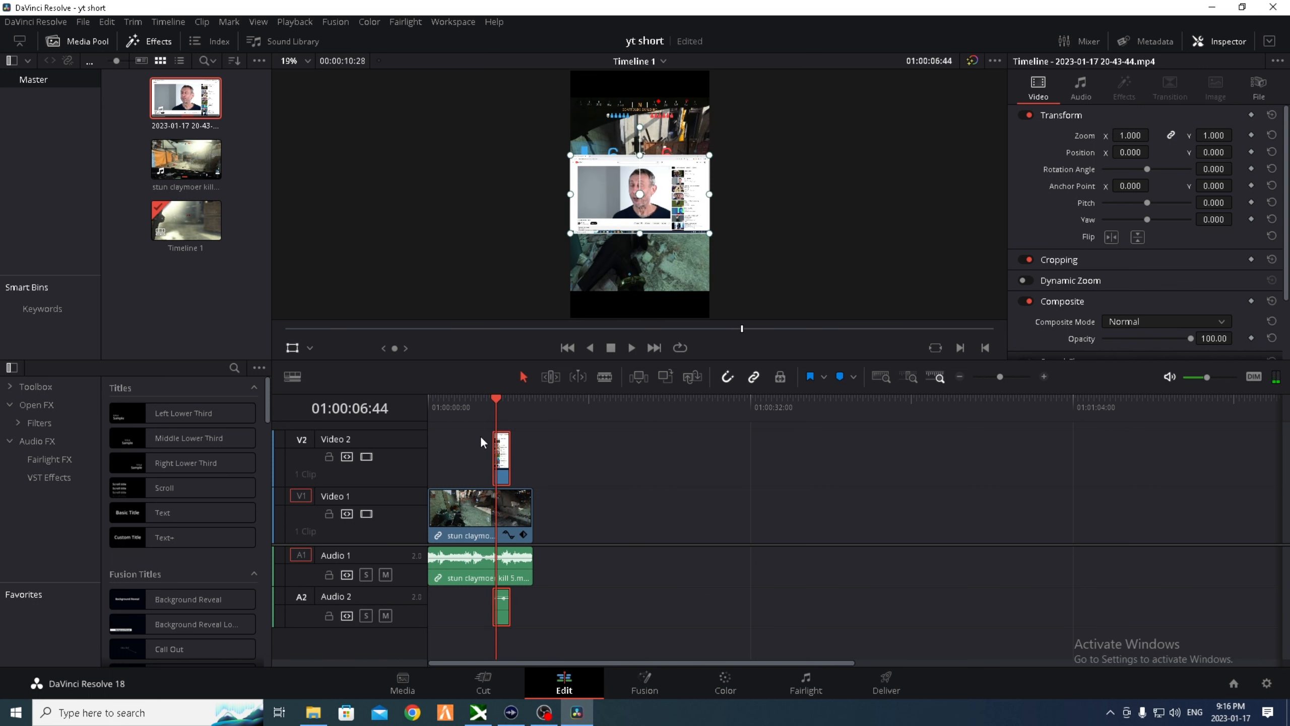
# - Crop the overlay clip on the Video 2 track down to the speaking man's head and shoulders
pyautogui.click(310, 349)
pyautogui.click(325, 379)
pyautogui.moveTo(710, 233); pyautogui.dragTo(669, 215)
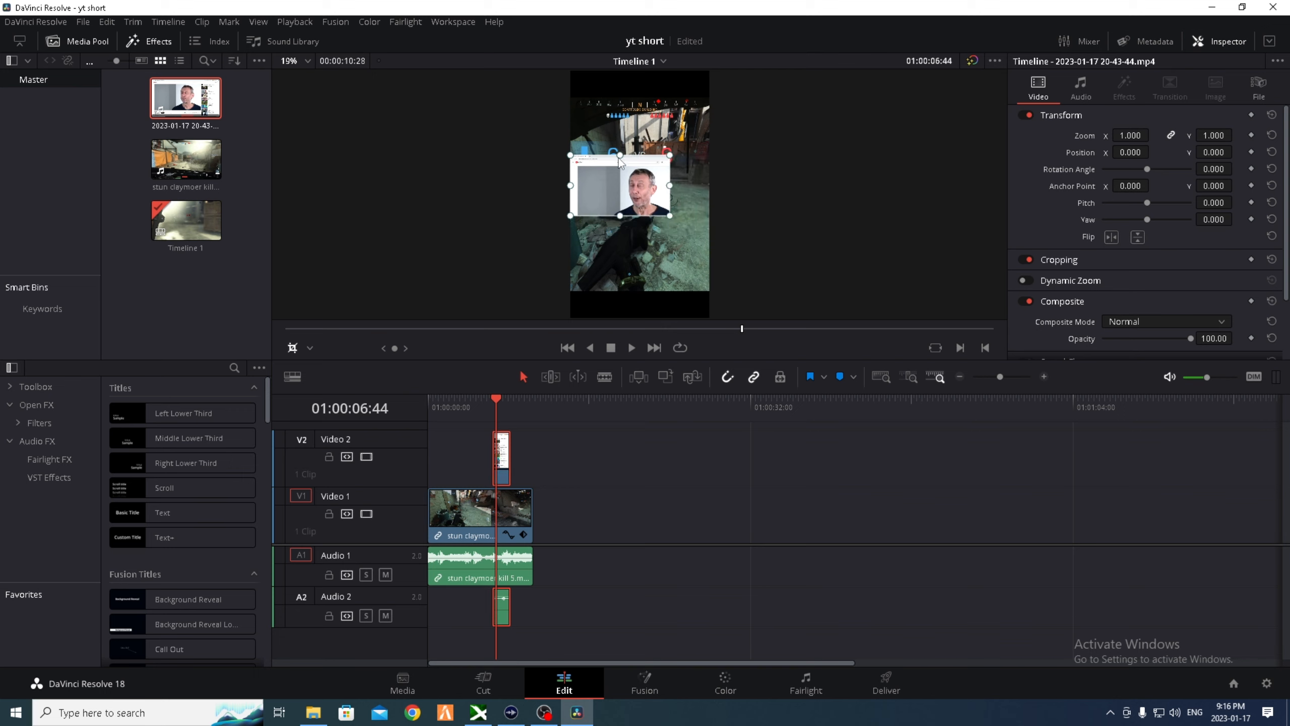
pyautogui.moveTo(568, 162); pyautogui.dragTo(615, 167)
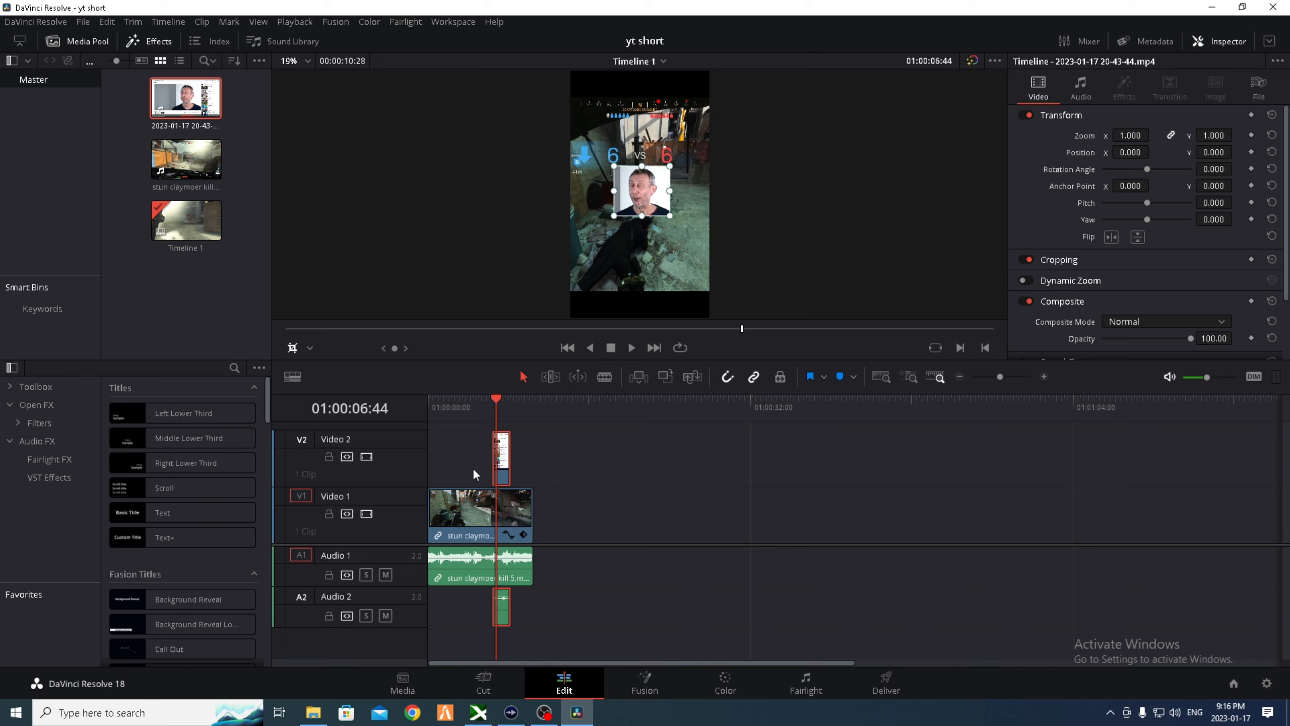
# - Reposition the cropped overlay with Transform to the bottom of the vertical frame, at about X -26 and Y -2473
pyautogui.moveTo(657, 202); pyautogui.dragTo(664, 267)
pyautogui.click(309, 349)
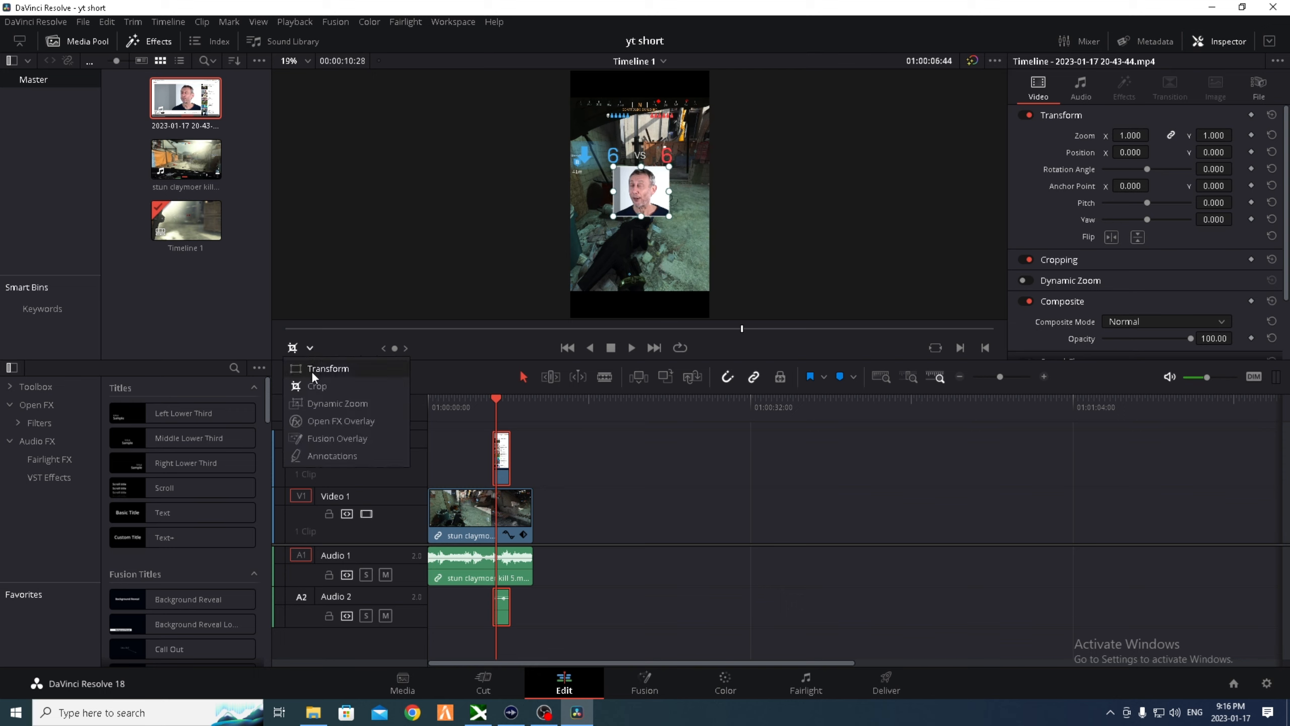
pyautogui.click(312, 370)
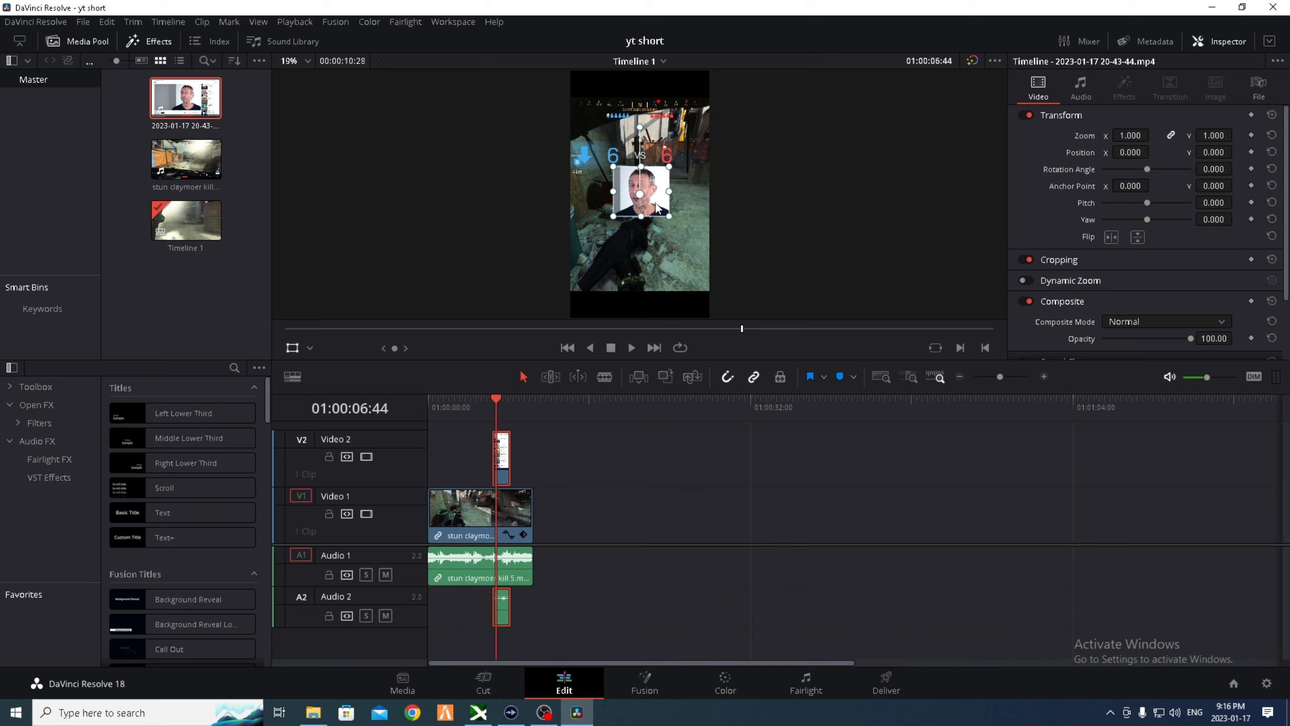
pyautogui.moveTo(655, 203); pyautogui.dragTo(654, 310)
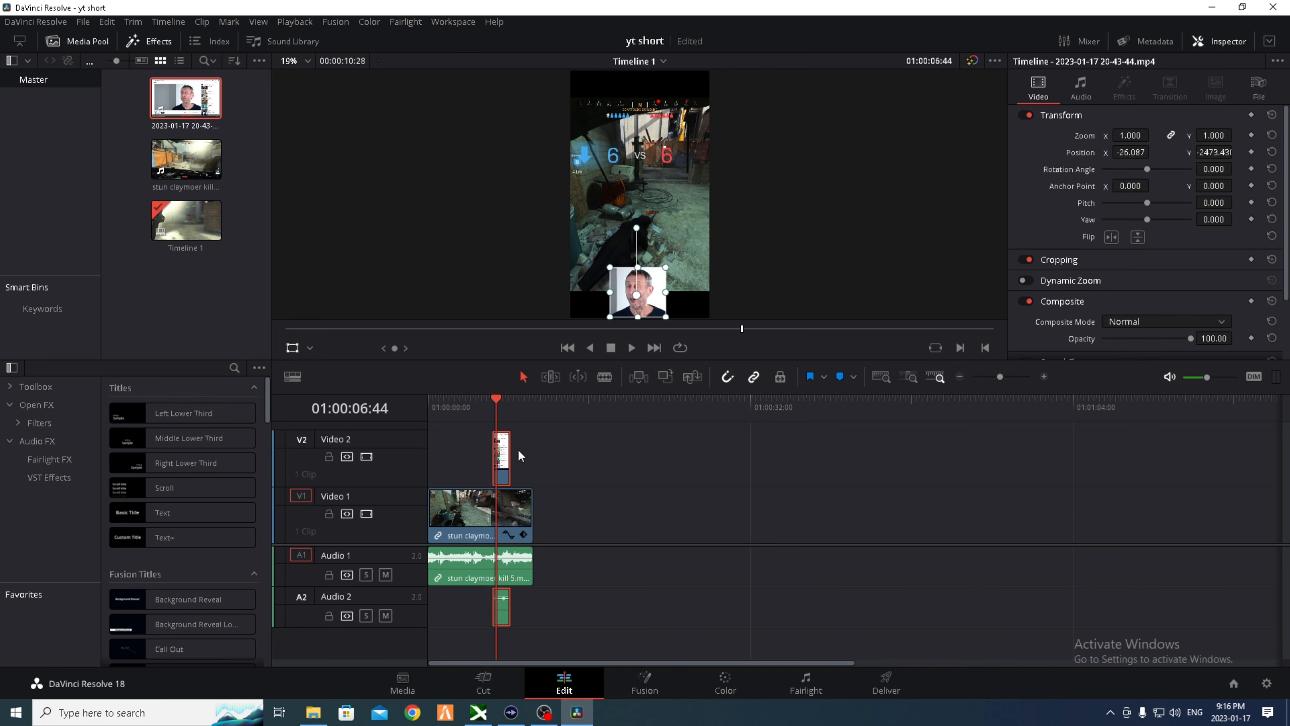
# - Play the edited timeline from its start through to the end, and save the project
pyautogui.click(567, 348)
pyautogui.press('space')
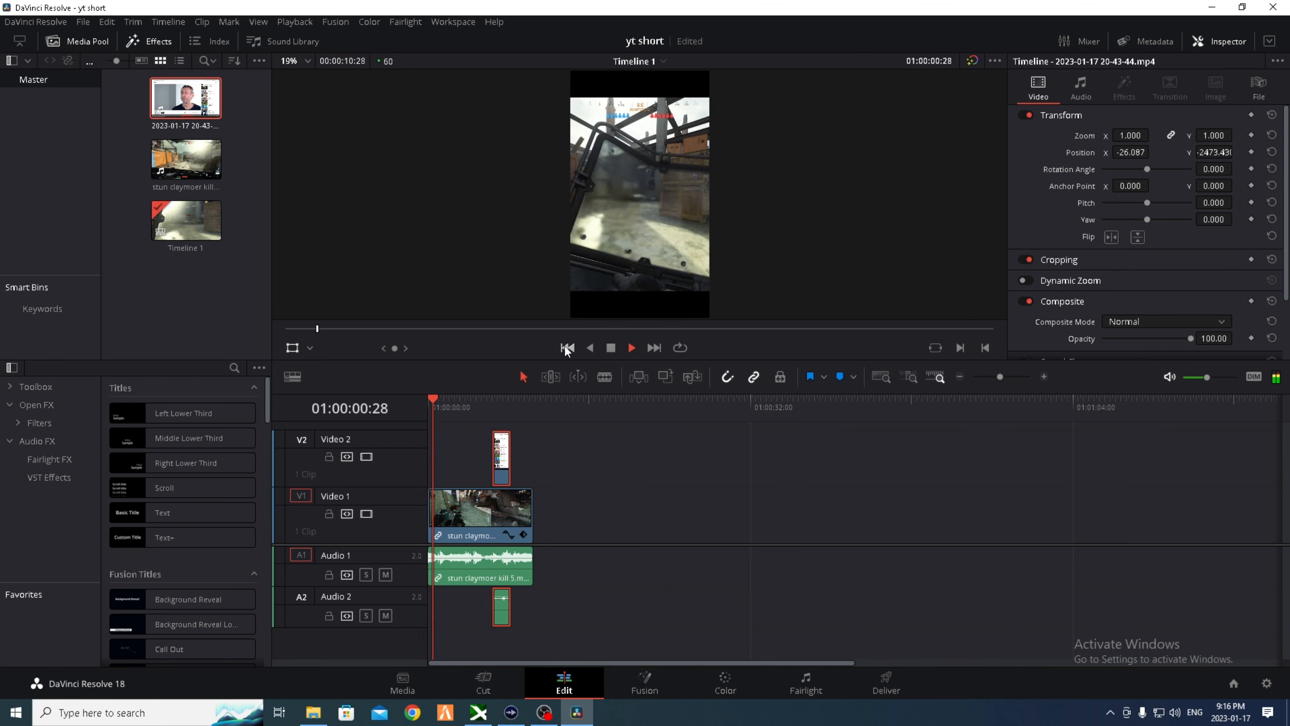
pyautogui.press('space')
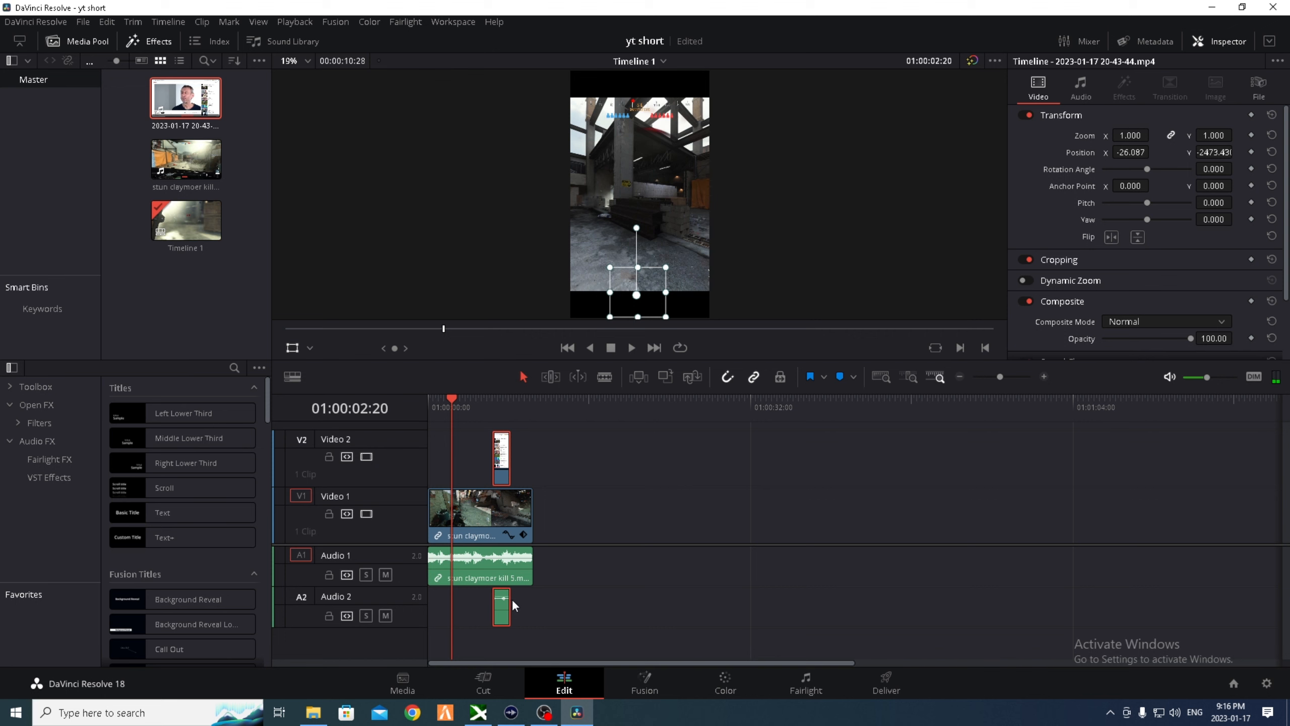
pyautogui.click(1044, 376)
pyautogui.click(1045, 376)
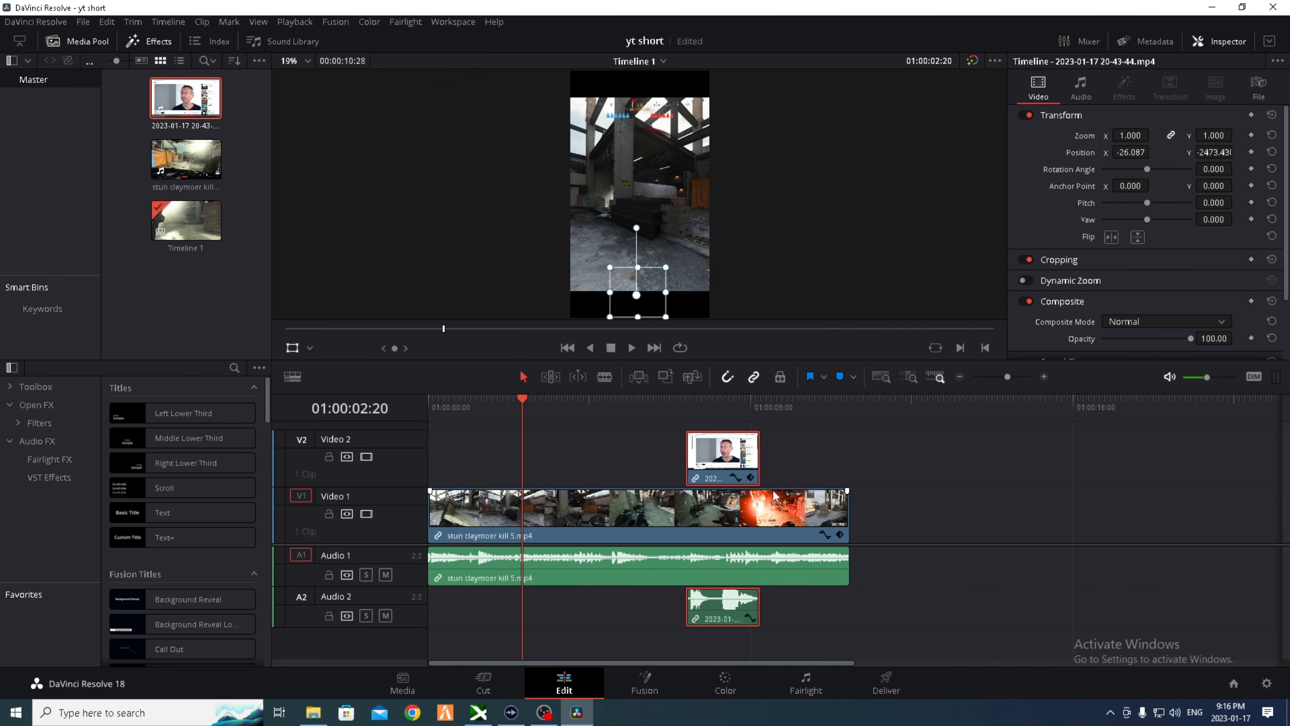
pyautogui.hotkey('ctrl', 's')
pyautogui.press('space')
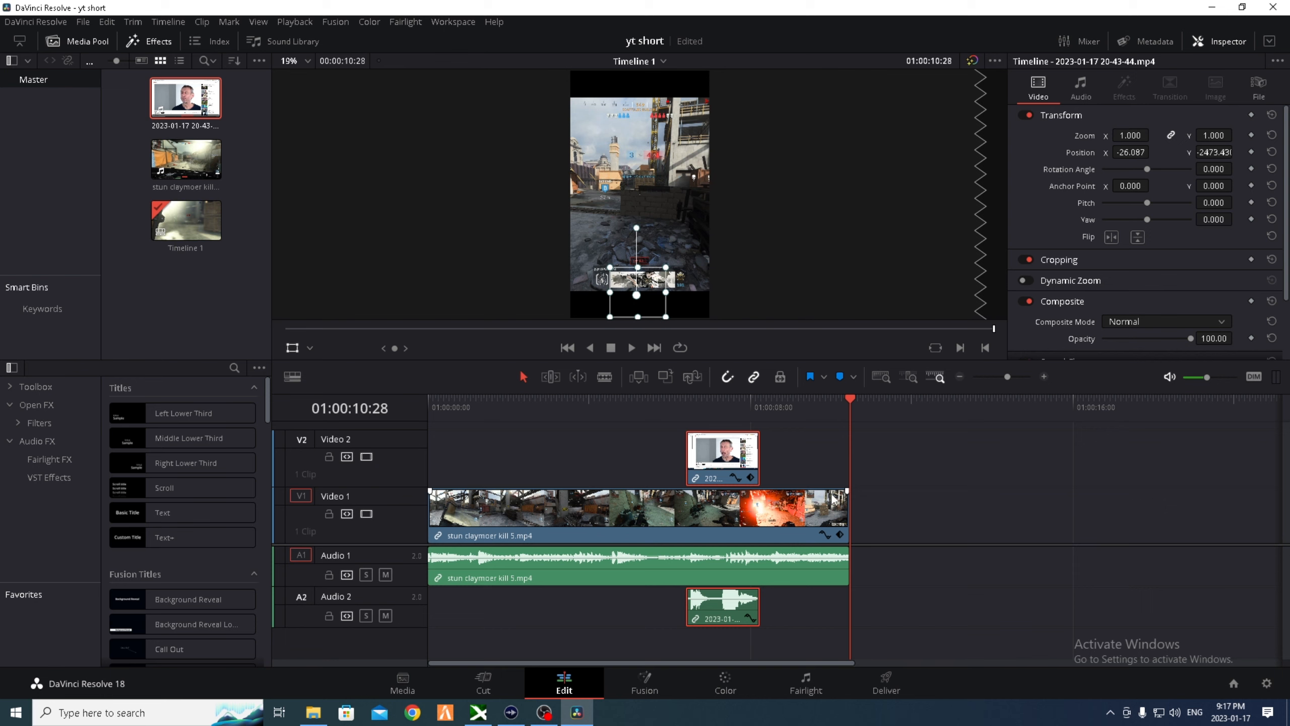
# - Add a fade-in and a fade-out of about one second to both the video and the audio of the gameplay clip
pyautogui.moveTo(847, 489); pyautogui.dragTo(810, 489)
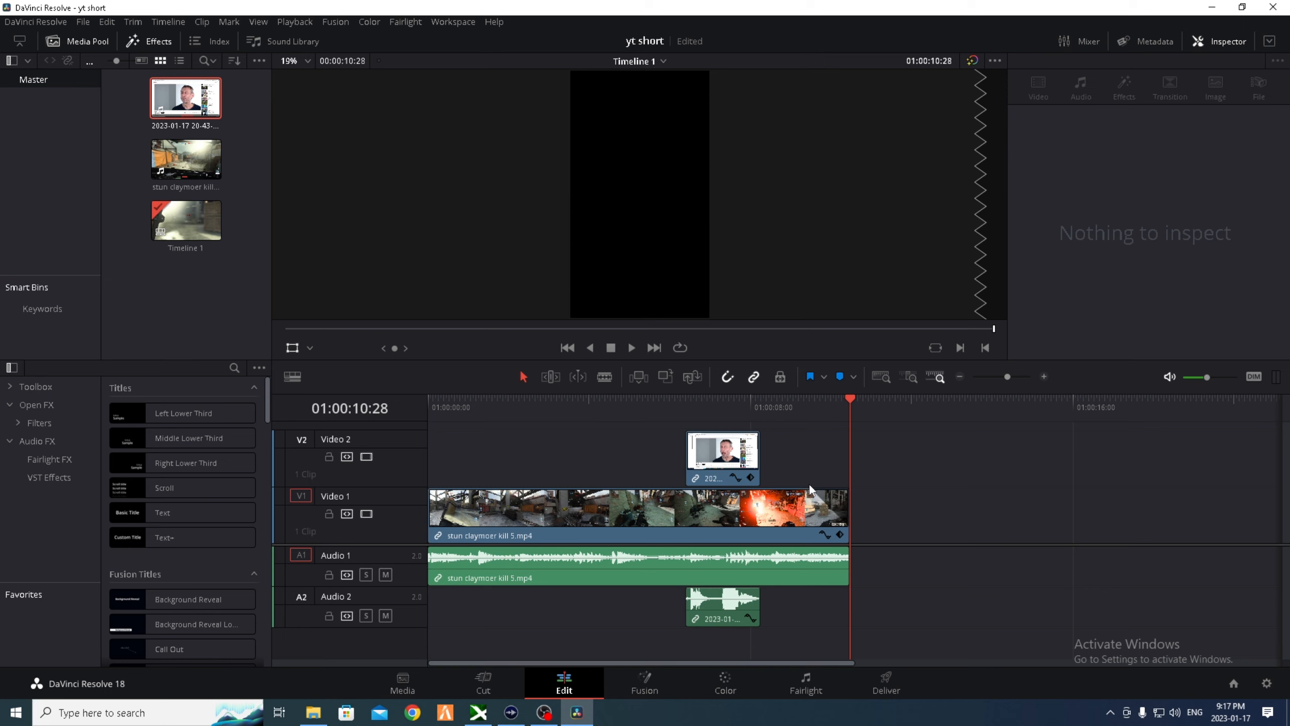
pyautogui.moveTo(431, 490); pyautogui.dragTo(471, 490)
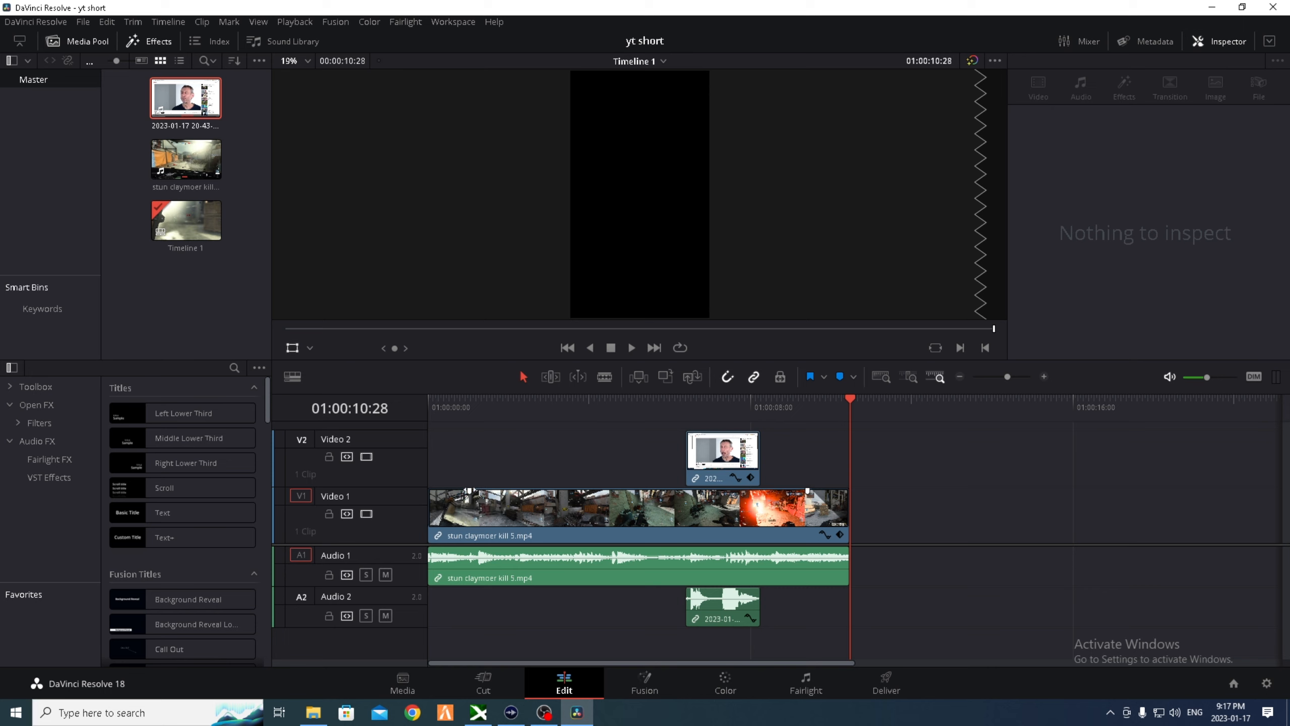
pyautogui.moveTo(430, 549); pyautogui.dragTo(467, 547)
pyautogui.moveTo(847, 549); pyautogui.dragTo(808, 546)
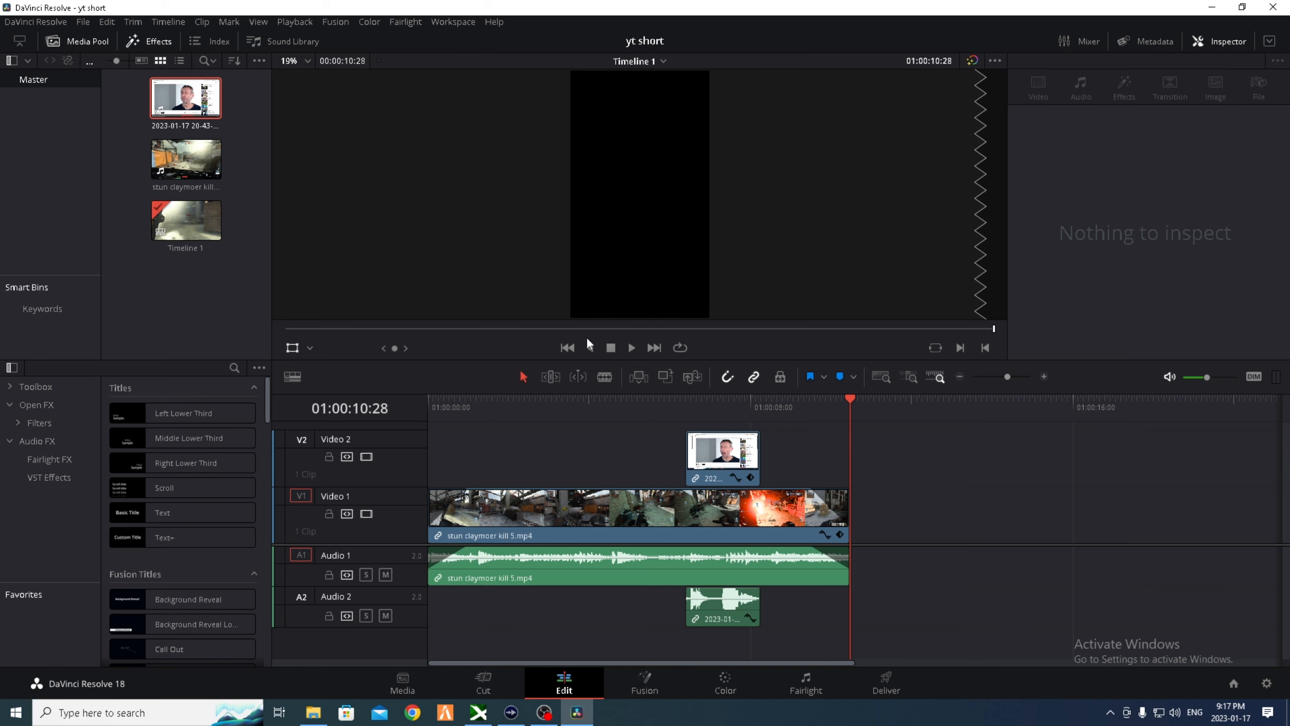
# - Play the edited timeline from its start to check the video and audio fades
pyautogui.click(572, 347)
pyautogui.press('space')
# - Open the Deliver page and choose the H.264 Master render preset for the timeline
pyautogui.click(728, 691)
pyautogui.click(886, 684)
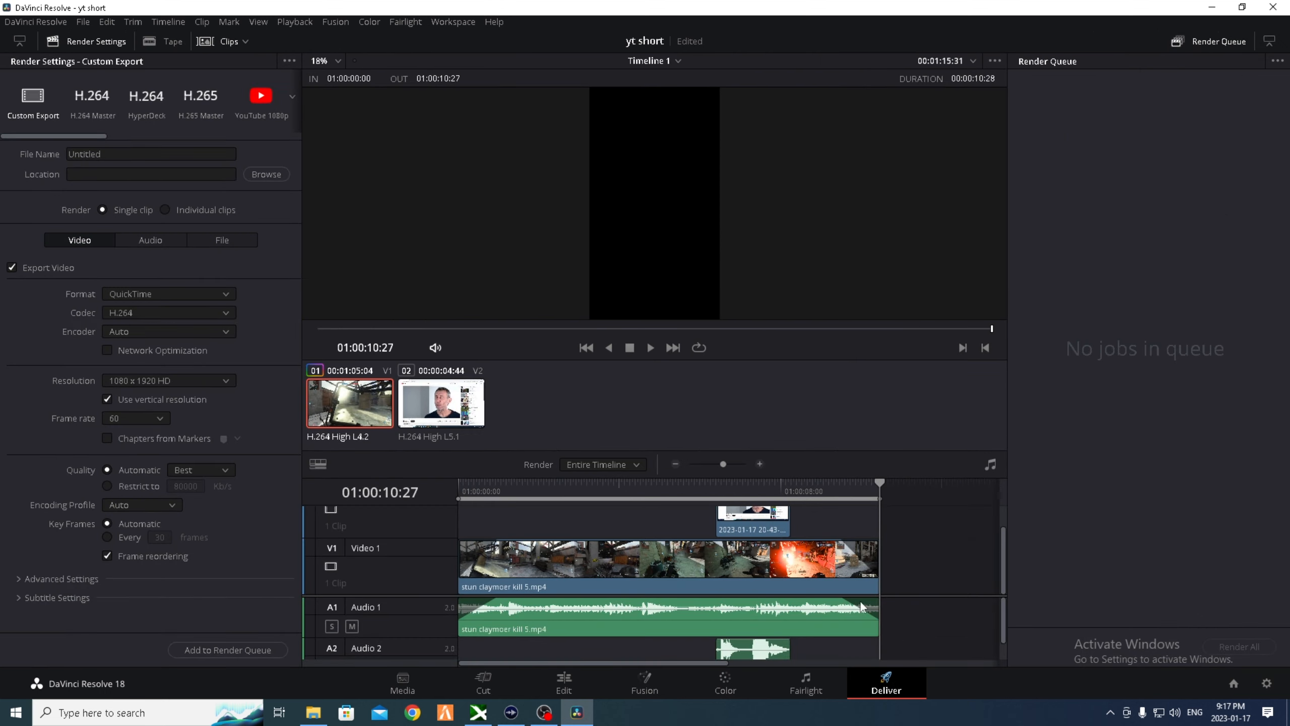
pyautogui.click(91, 100)
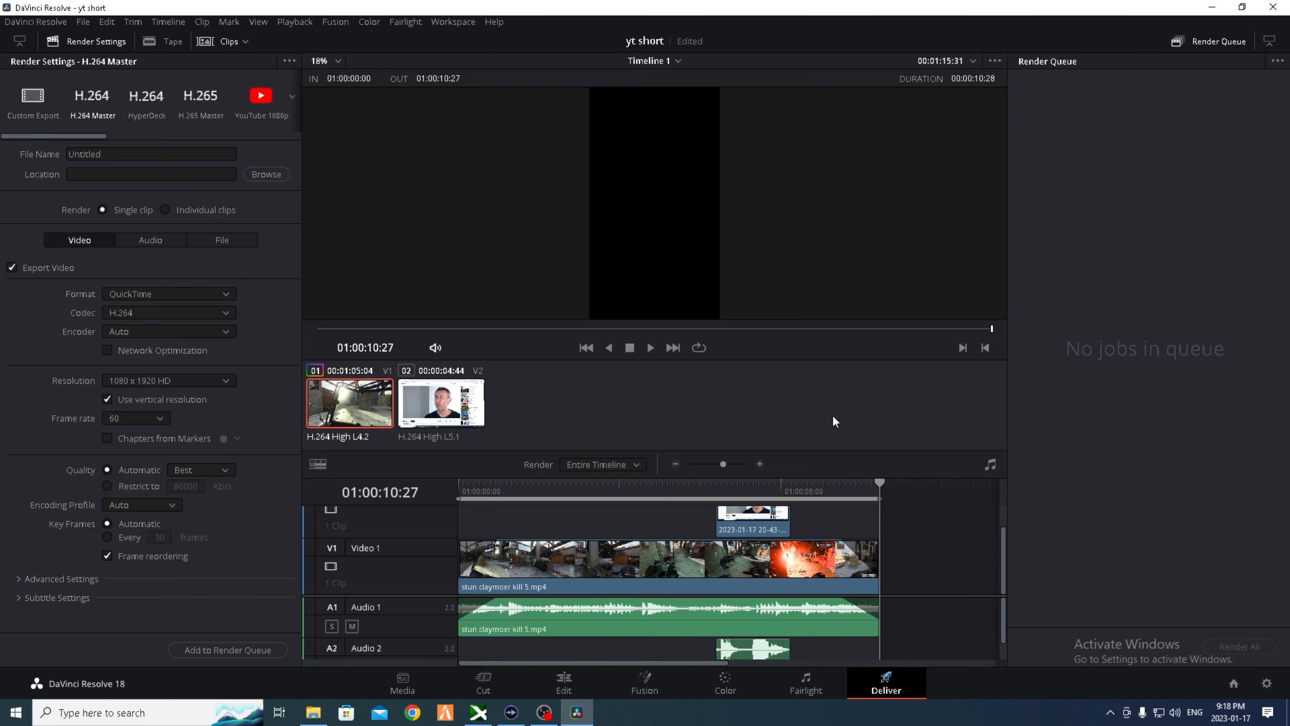
# - Add the timeline to the render queue as "Stun C4 pt1" in the Videos folder and render the job
pyautogui.click(228, 653)
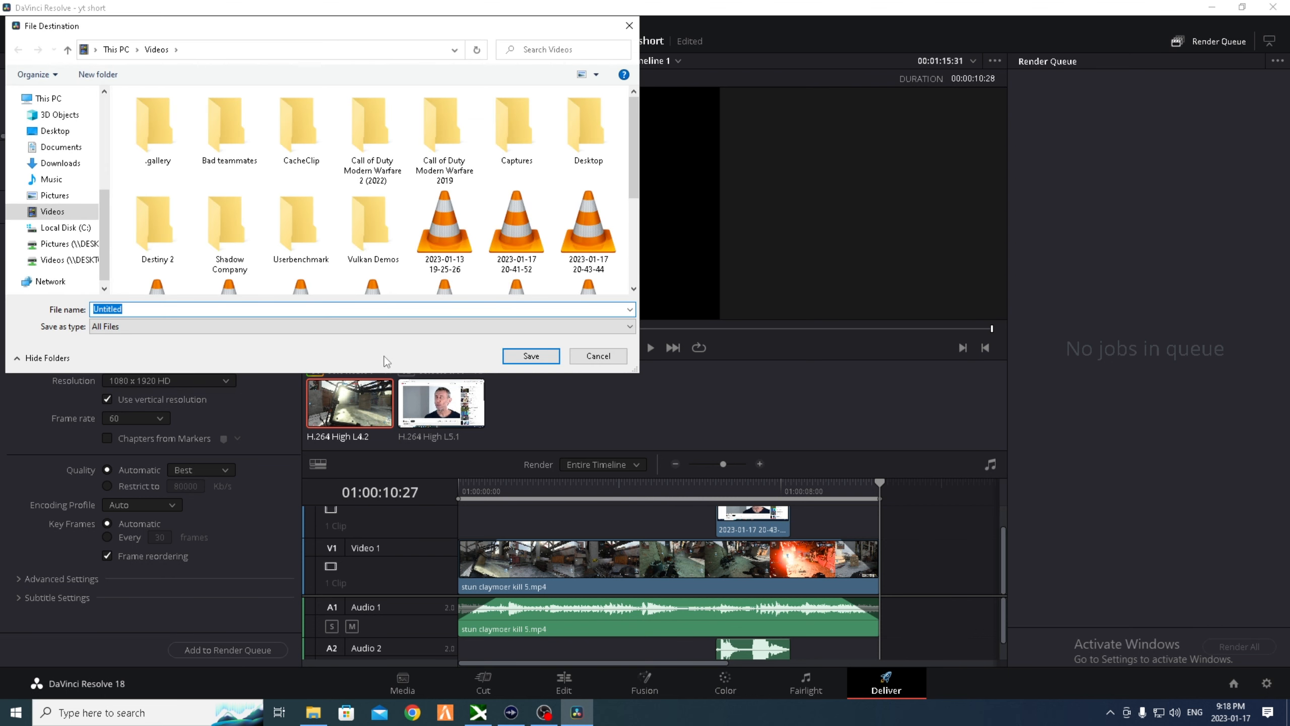
pyautogui.write('c')
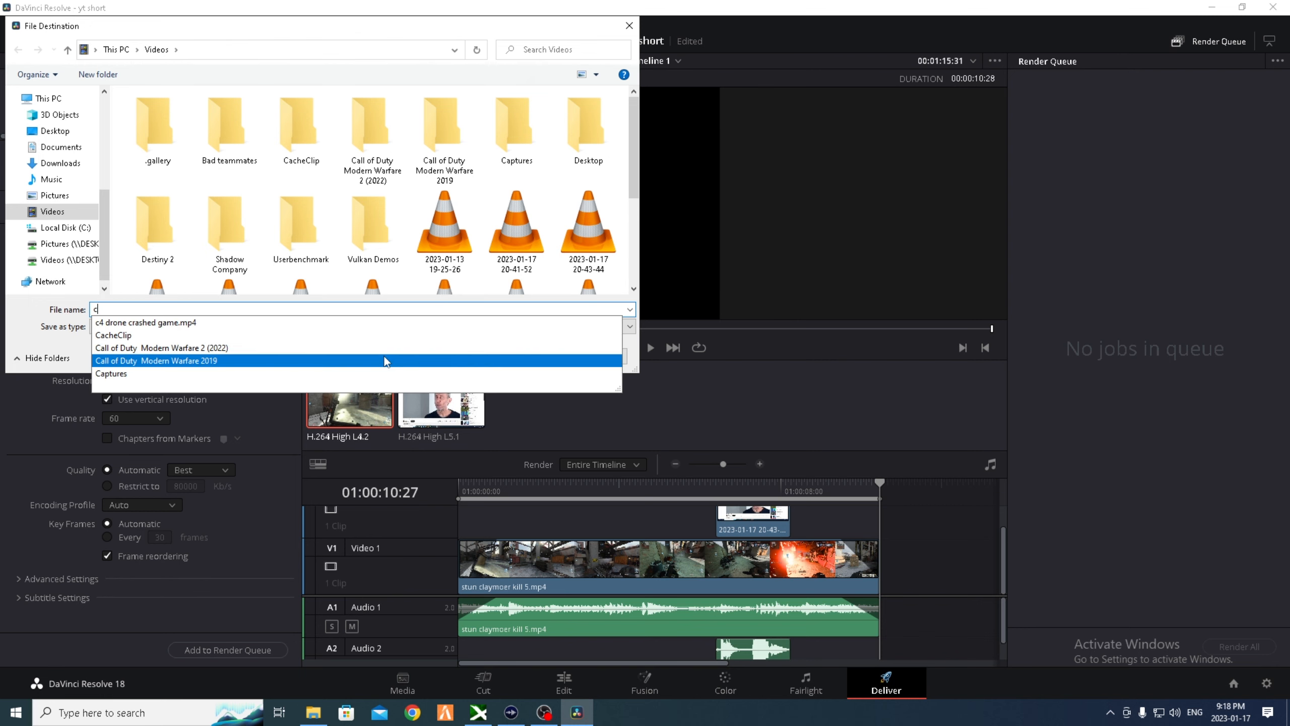
pyautogui.press('BackSpace')
pyautogui.write('Stun C4 pt1')
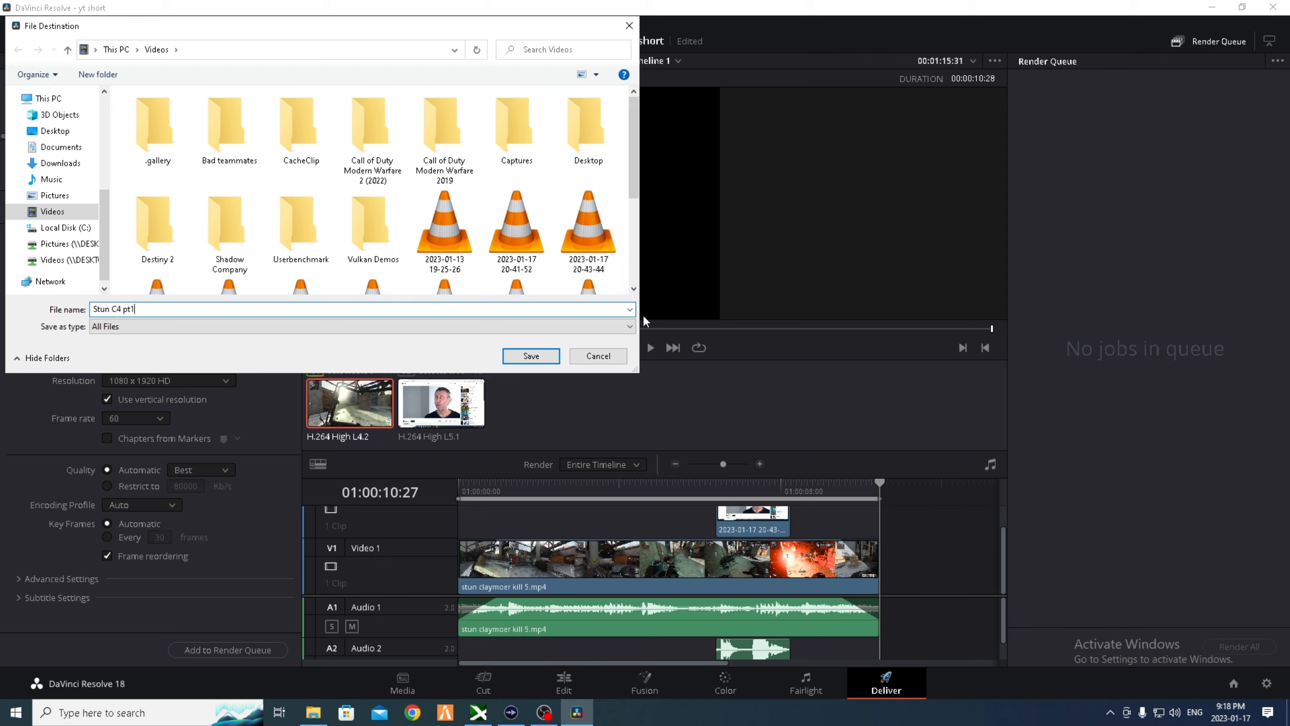
pyautogui.click(519, 361)
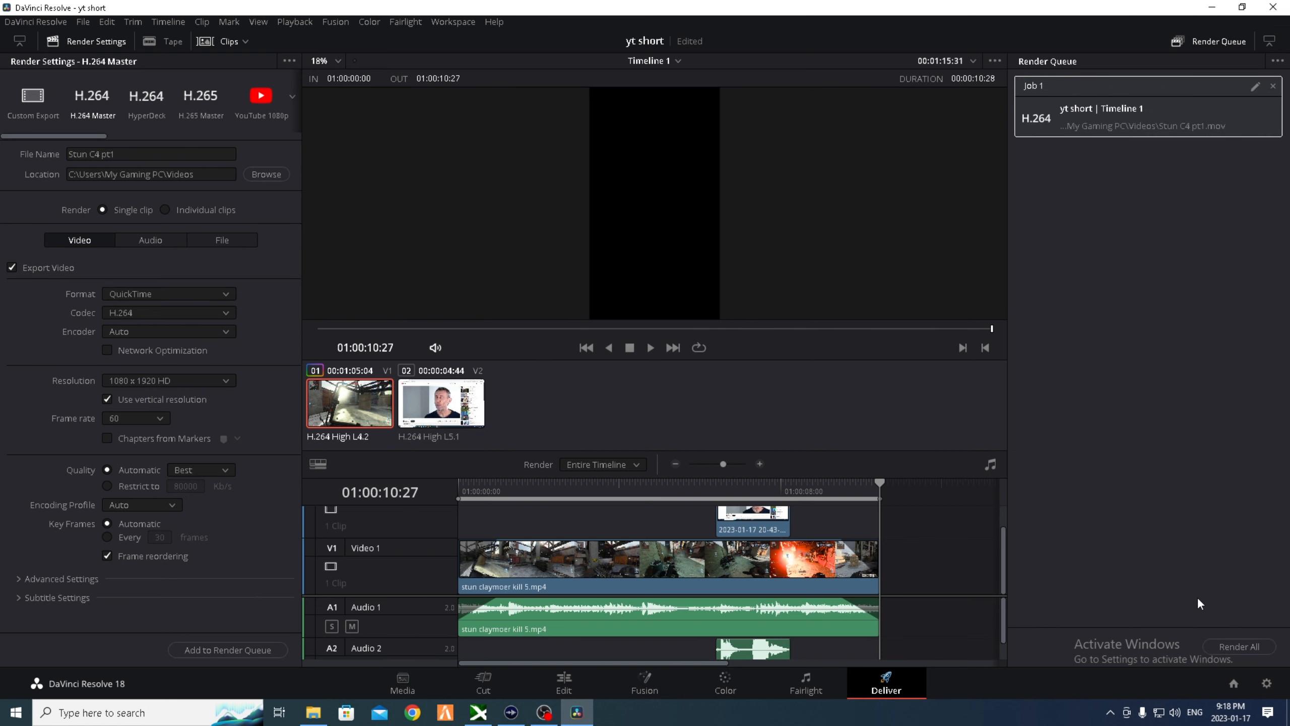
pyautogui.click(1232, 647)
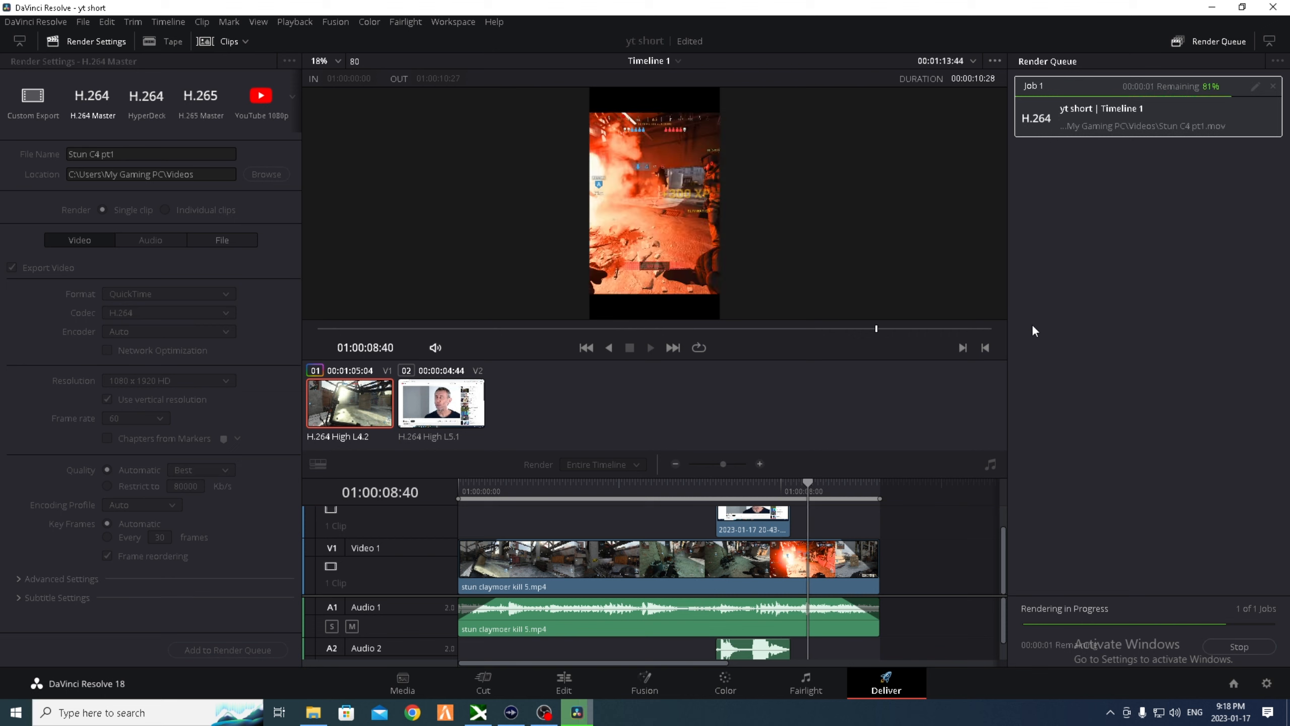
# - Switch to File Explorer, play the rendered "Stun C4 pt1" from the Videos folder in VLC, and close the player
pyautogui.click(312, 718)
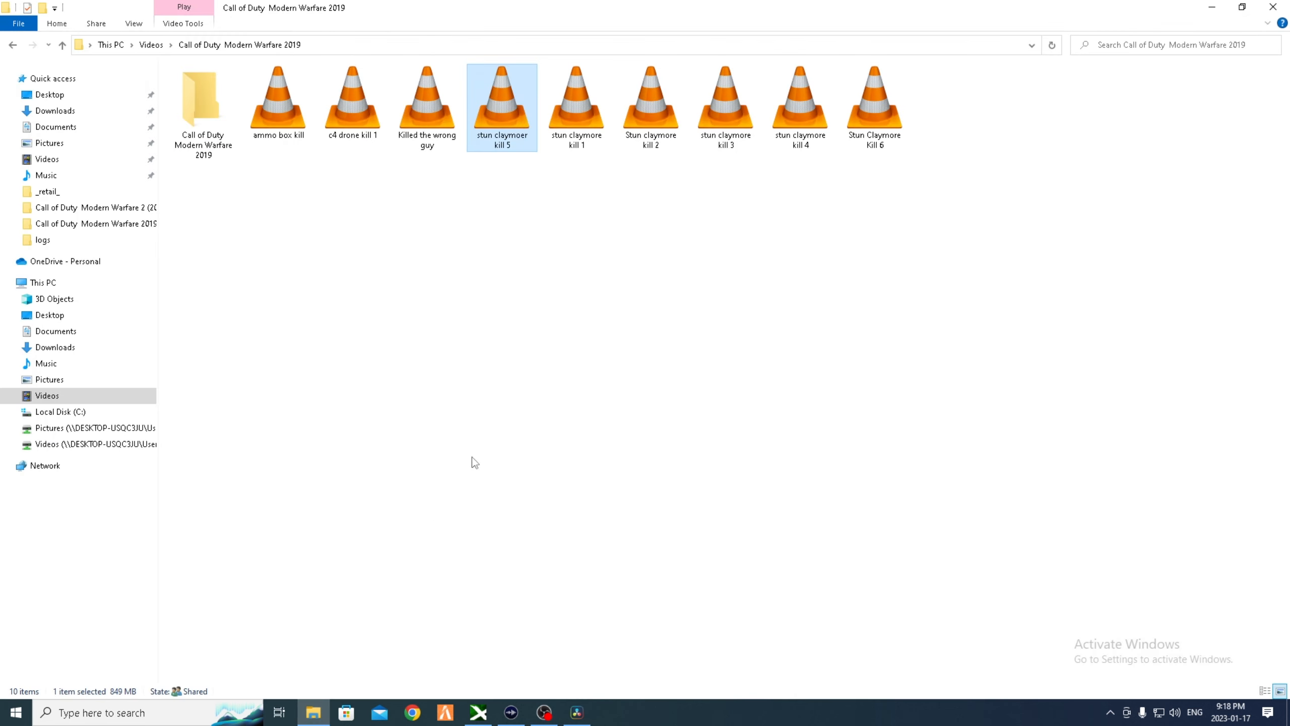
pyautogui.click(151, 46)
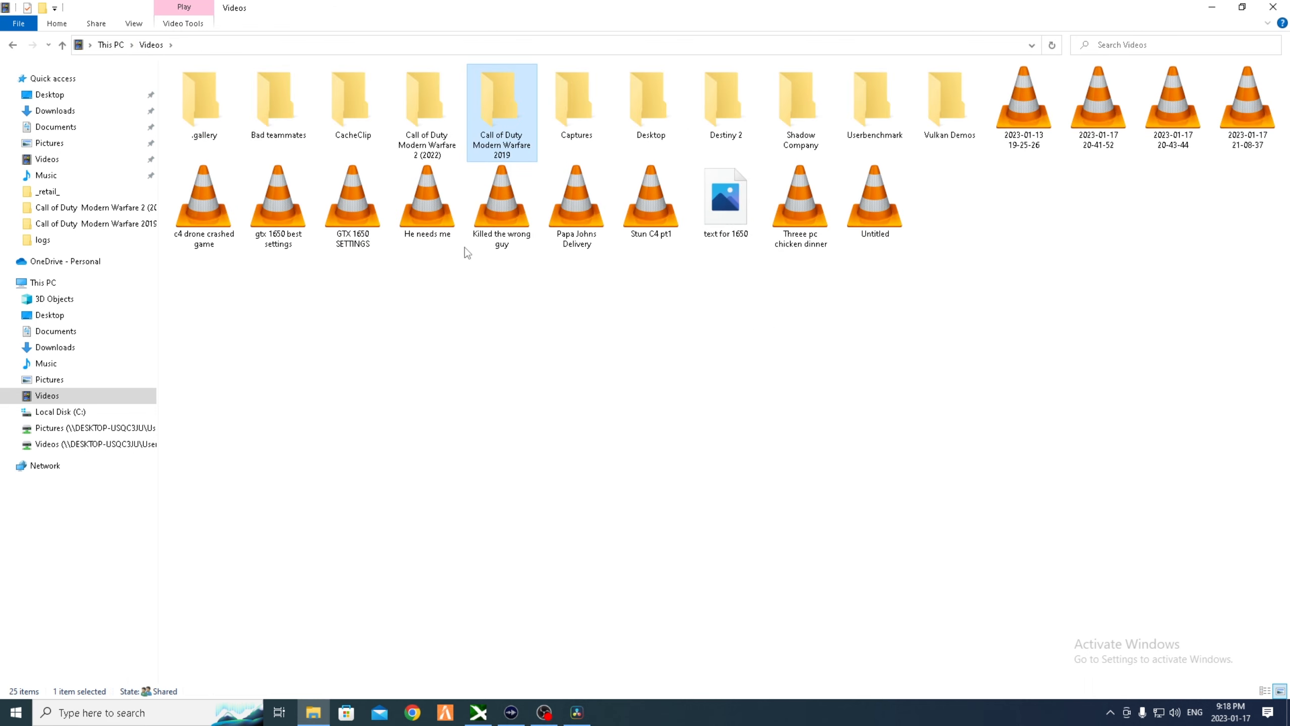
pyautogui.doubleClick(647, 212)
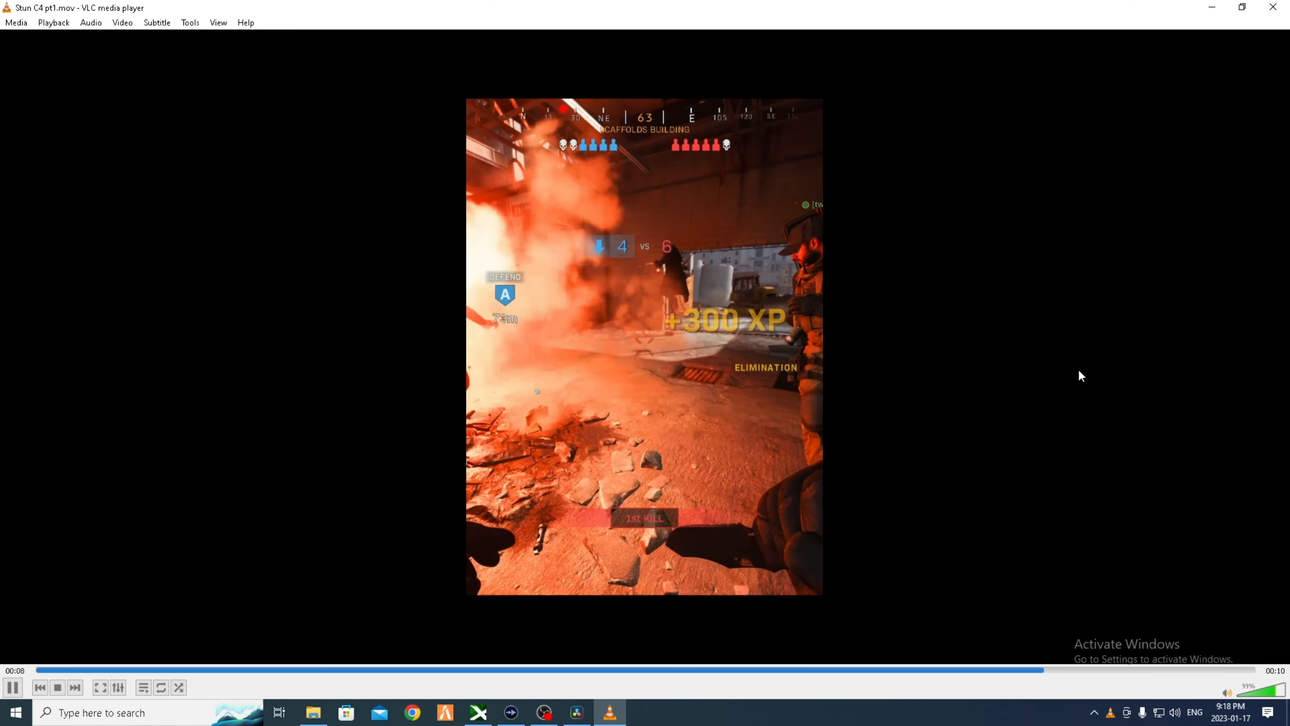
pyautogui.click(1273, 6)
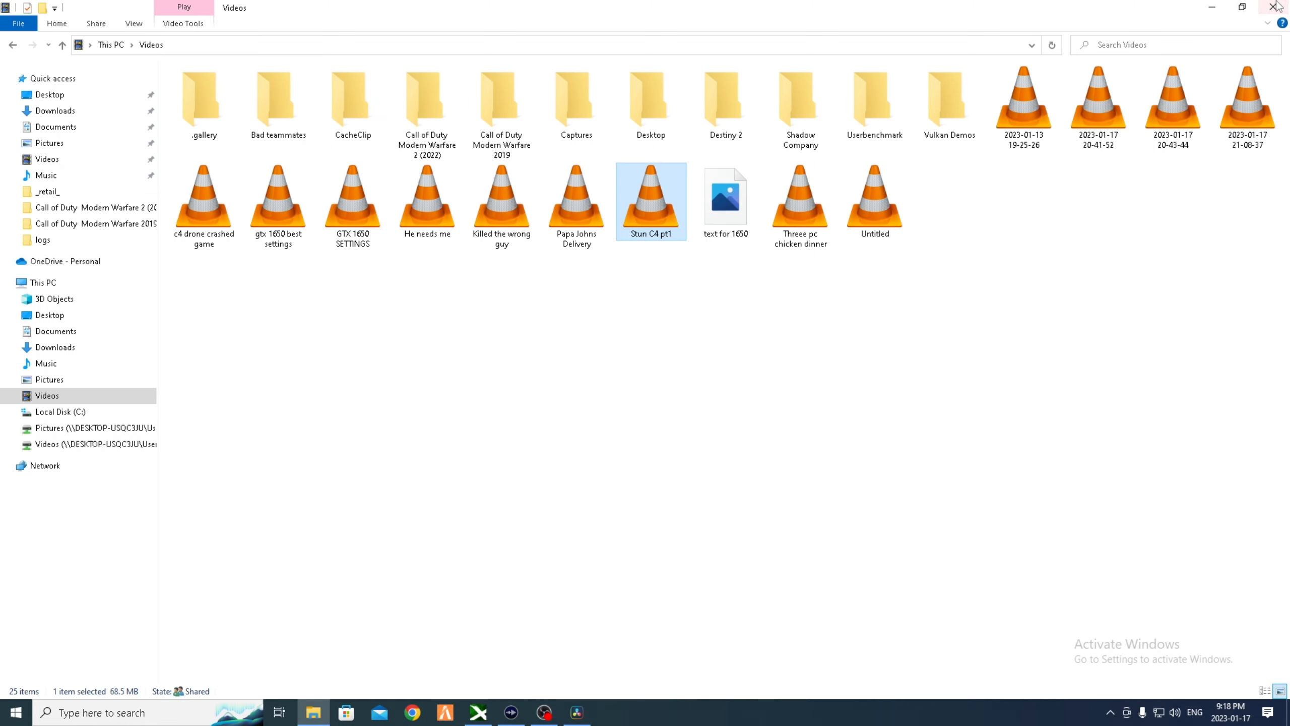
pyautogui.click(556, 707)
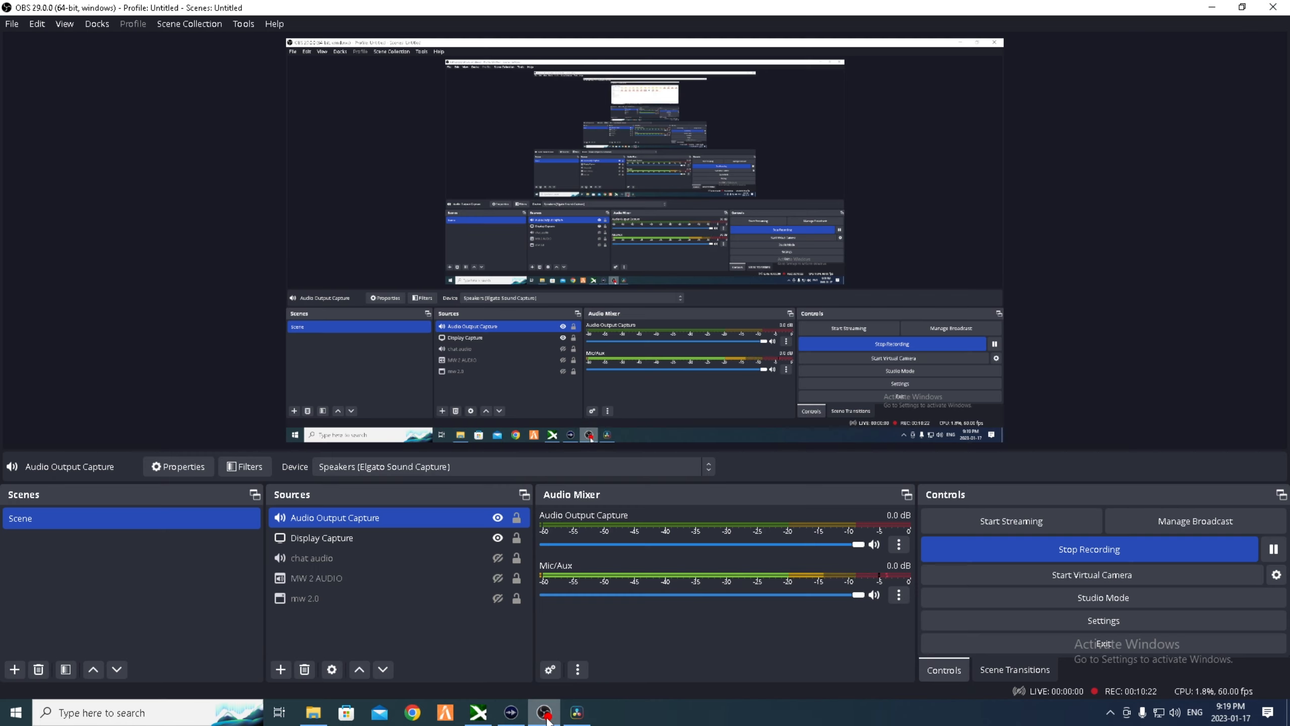
pyautogui.click(1020, 553)
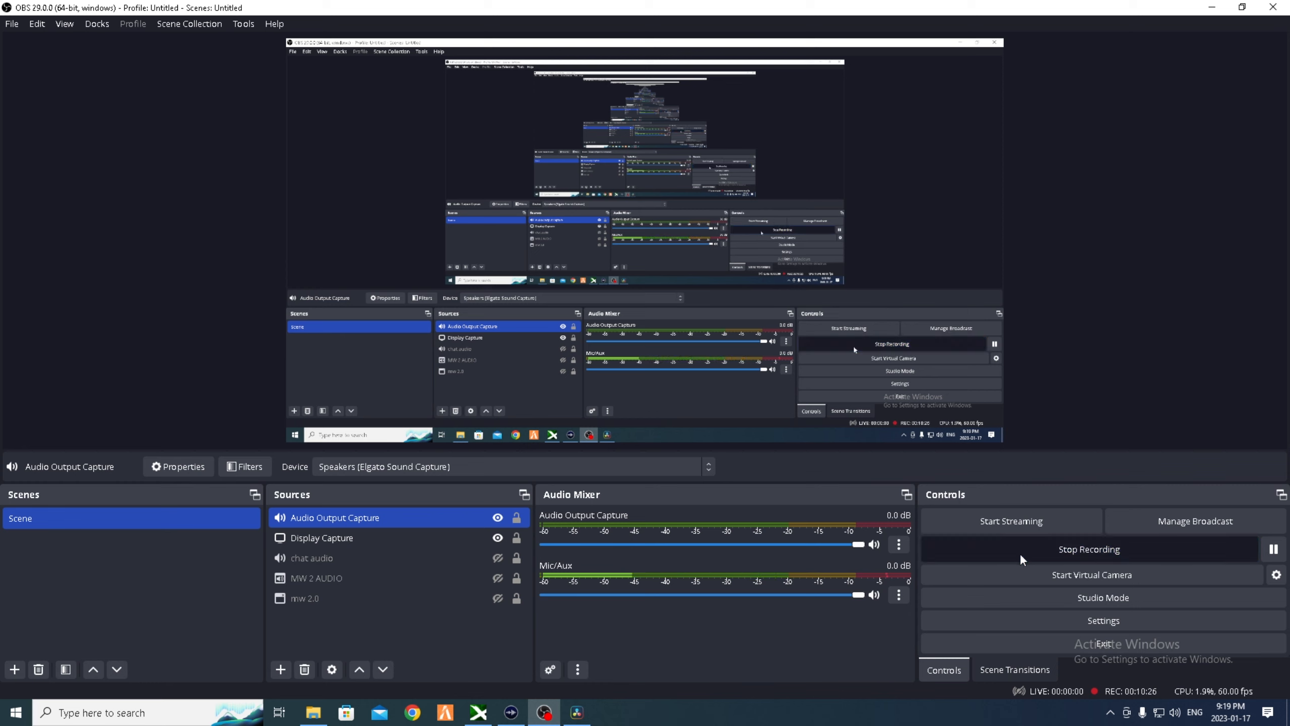